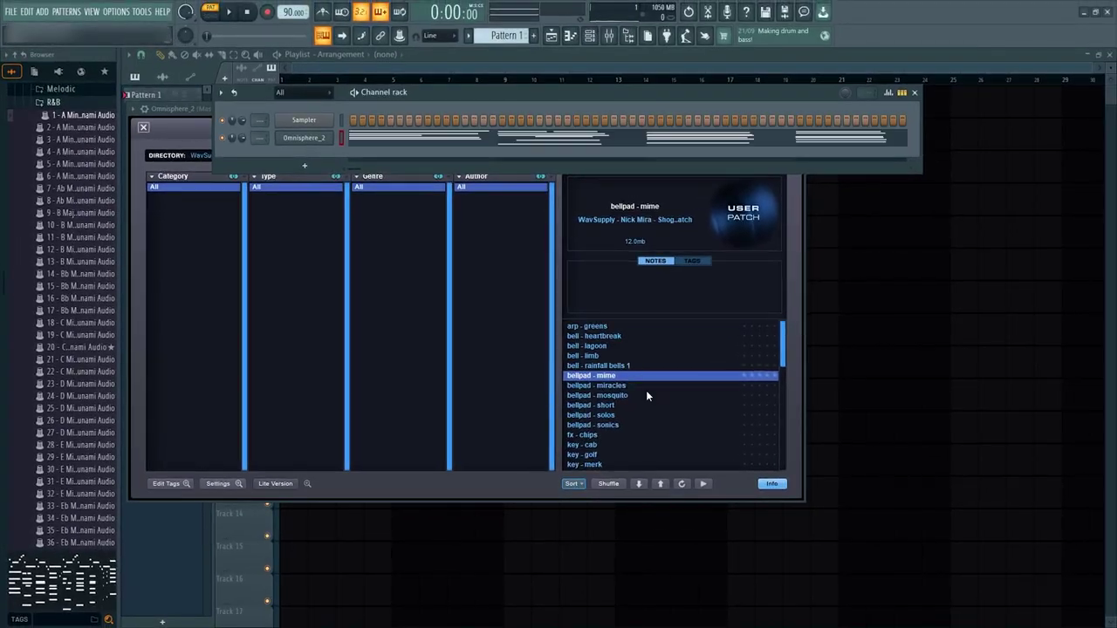
Step: Open the Omnisphere_2 melody in the piano roll and play it back
{"action": "left_click", "coordinate": [381, 138]}
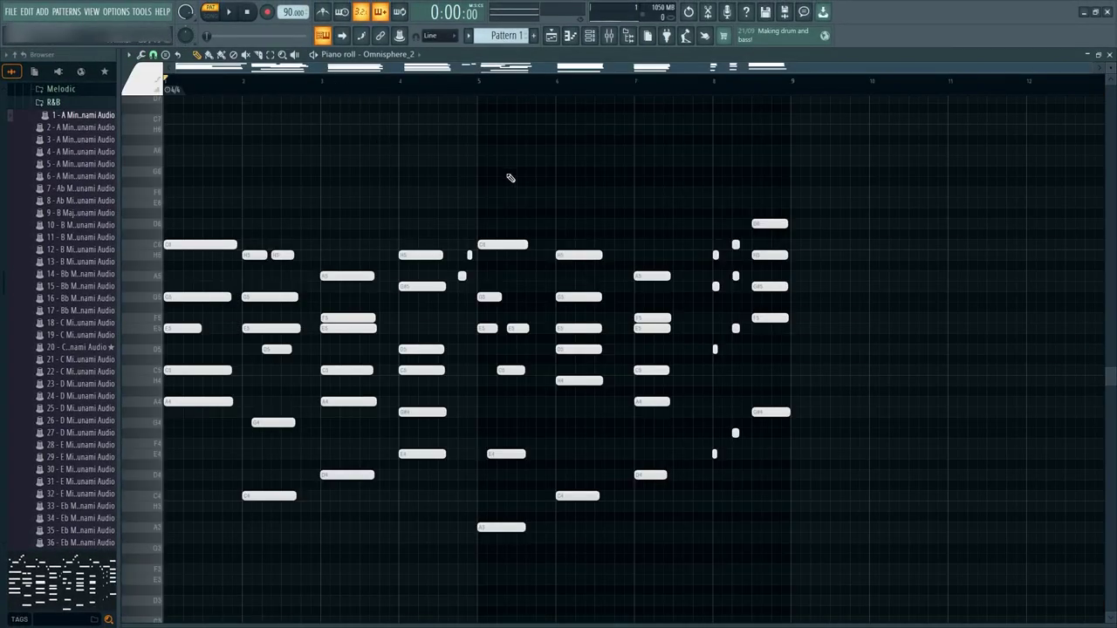
{"action": "scroll", "coordinate": [437, 165], "scroll_direction": "down", "scroll_amount": 1}
{"action": "key", "text": "space"}
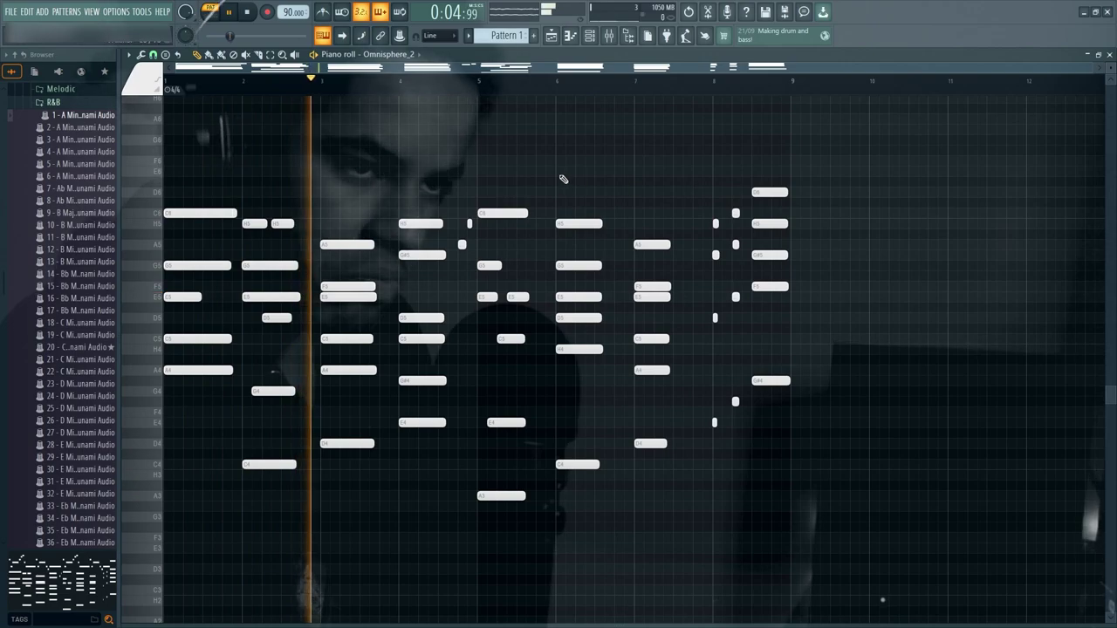
Step: Replace the closing notes in bar 8 of the Omnisphere_2 melody with a copy of the bar 4 chord
{"action": "left_click_drag", "start_coordinate": [674, 137], "coordinate": [878, 454]}
{"action": "key", "text": "Delete"}
{"action": "left_click_drag", "start_coordinate": [412, 157], "coordinate": [474, 500]}
{"action": "left_click_drag", "start_coordinate": [434, 422], "coordinate": [742, 448]}
{"action": "left_click", "coordinate": [708, 391], "text": "ctrl"}
Step: Return to the channel rack and delete the empty Sampler channel
{"action": "left_click", "coordinate": [551, 36]}
{"action": "left_click", "coordinate": [590, 36]}
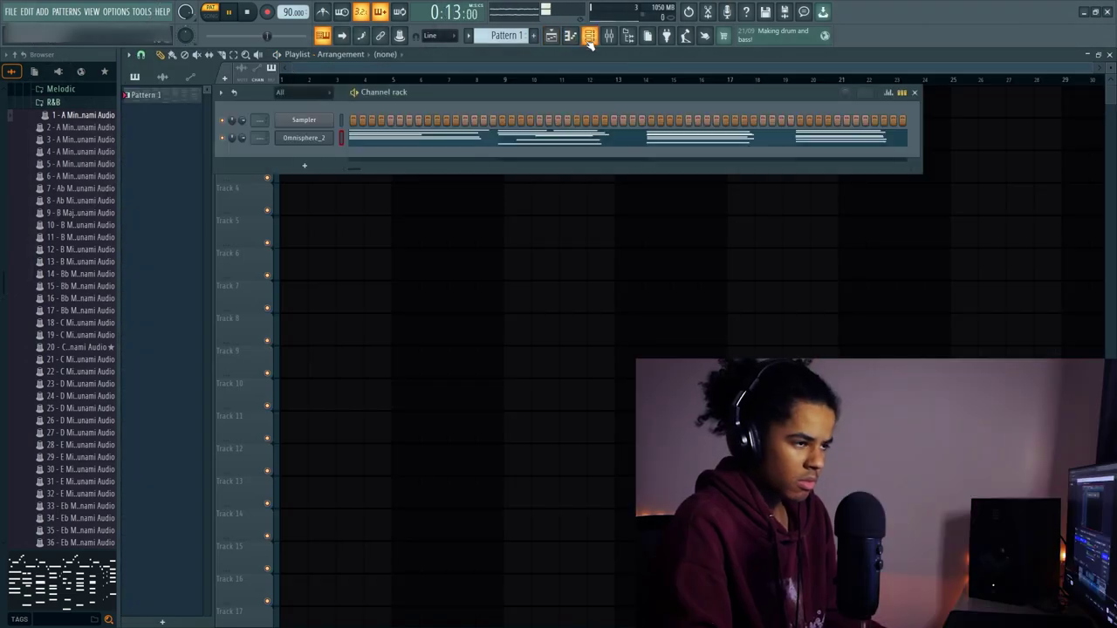
{"action": "right_click", "coordinate": [312, 123]}
{"action": "left_click", "coordinate": [354, 244]}
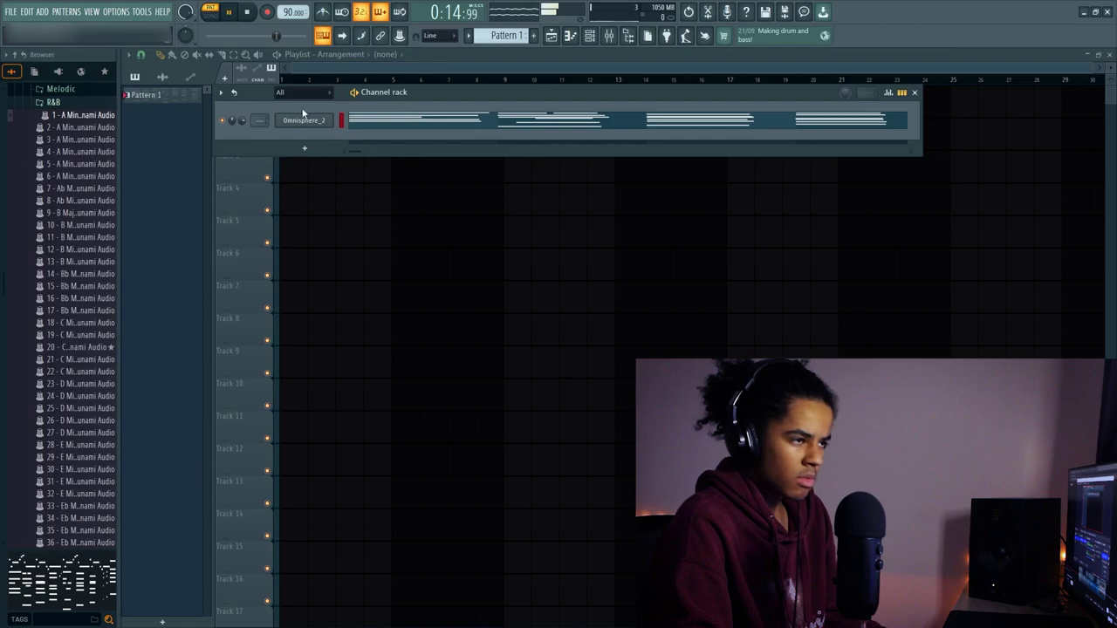
Step: Collapse the Invincibles MIDI folders in the browser and expand the R&B sample folder in My Library
{"action": "left_click", "coordinate": [96, 104]}
{"action": "scroll", "coordinate": [79, 244], "scroll_direction": "up", "scroll_amount": 5}
{"action": "scroll", "coordinate": [76, 318], "scroll_direction": "down", "scroll_amount": 3}
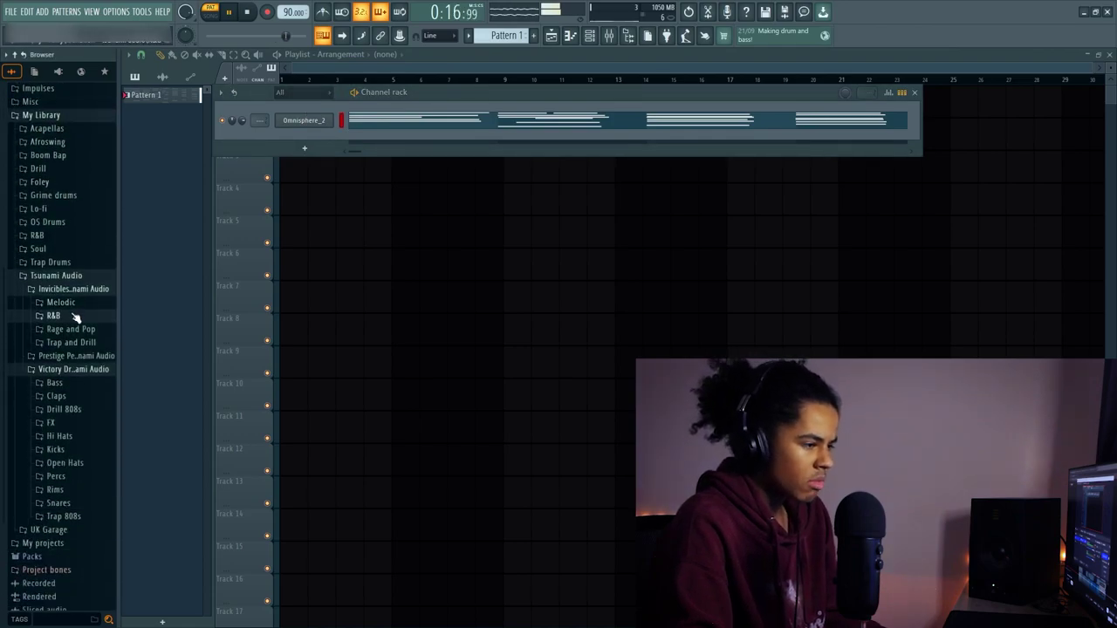
{"action": "left_click", "coordinate": [74, 289]}
{"action": "left_click", "coordinate": [36, 237]}
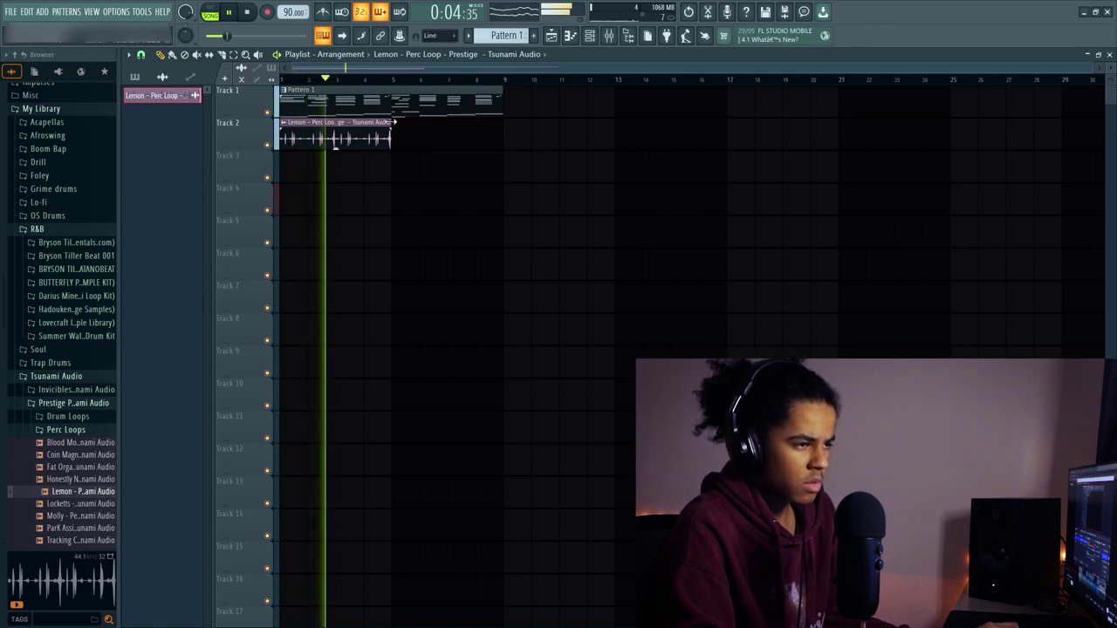
Step: Load Fruity Delay 2 in effect slot 6 of the Lemon perc loop's mixer track and adjust its delay time
{"action": "double_click", "coordinate": [372, 138]}
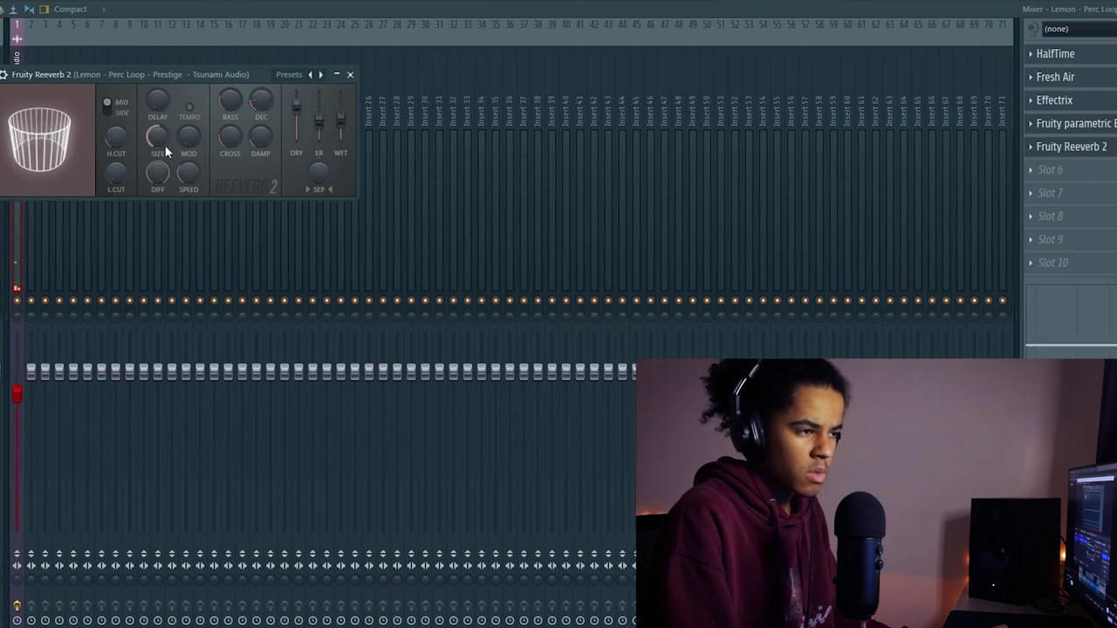
{"action": "left_click", "coordinate": [1113, 174]}
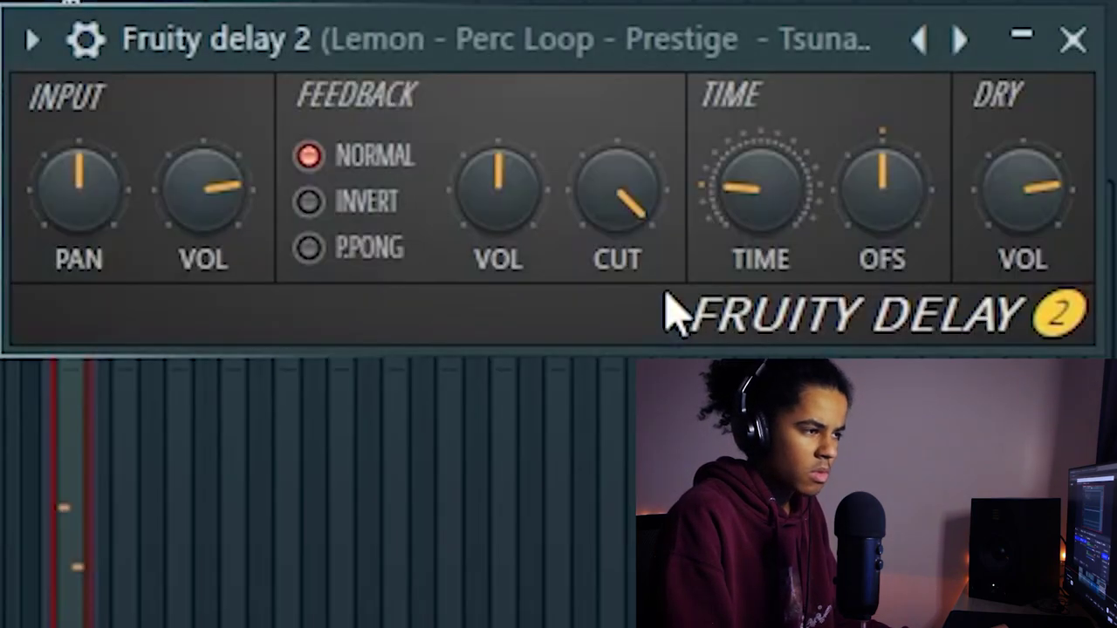
{"action": "left_click_drag", "start_coordinate": [761, 189], "coordinate": [762, 149]}
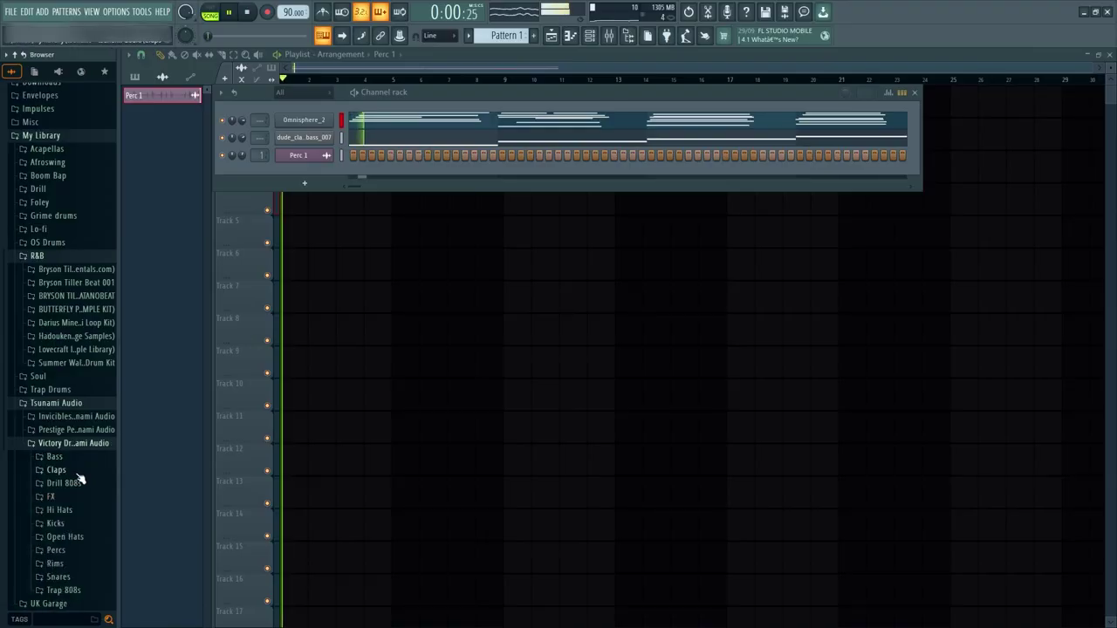
Step: Open the Rims folder of the Victory drum kit and preview its first rim samples
{"action": "scroll", "coordinate": [78, 480], "scroll_direction": "down", "scroll_amount": 3}
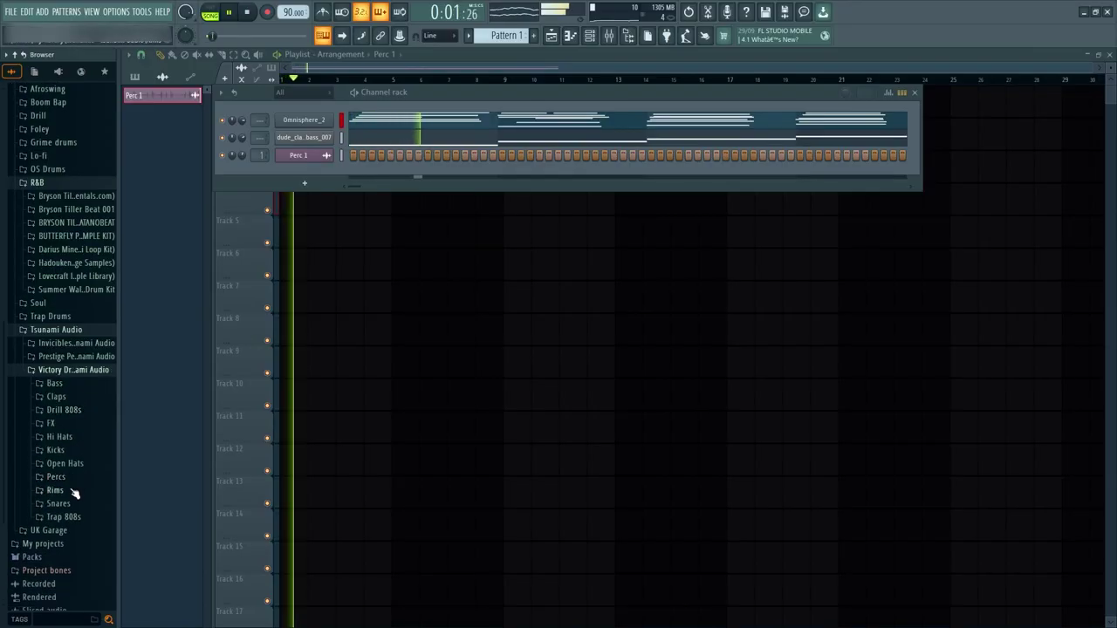
{"action": "left_click", "coordinate": [70, 494]}
{"action": "scroll", "coordinate": [72, 500], "scroll_direction": "down", "scroll_amount": 1}
{"action": "left_click", "coordinate": [71, 515]}
{"action": "left_click", "coordinate": [71, 503]}
{"action": "scroll", "coordinate": [70, 489], "scroll_direction": "down", "scroll_amount": 2}
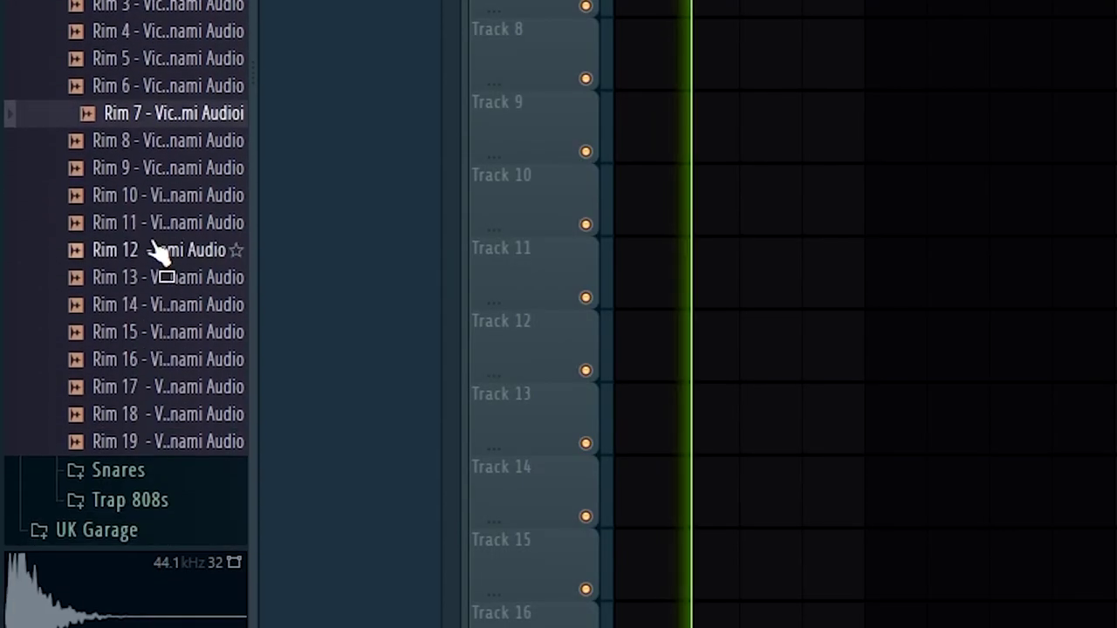
Step: Audition further rim samples and add Rim 9 as a new channel in the channel rack
{"action": "left_click", "coordinate": [75, 418]}
{"action": "left_click", "coordinate": [157, 278]}
{"action": "left_click", "coordinate": [158, 333]}
{"action": "left_click", "coordinate": [158, 196]}
{"action": "left_click", "coordinate": [158, 140]}
{"action": "left_click_drag", "start_coordinate": [602, 316], "coordinate": [529, 290]}
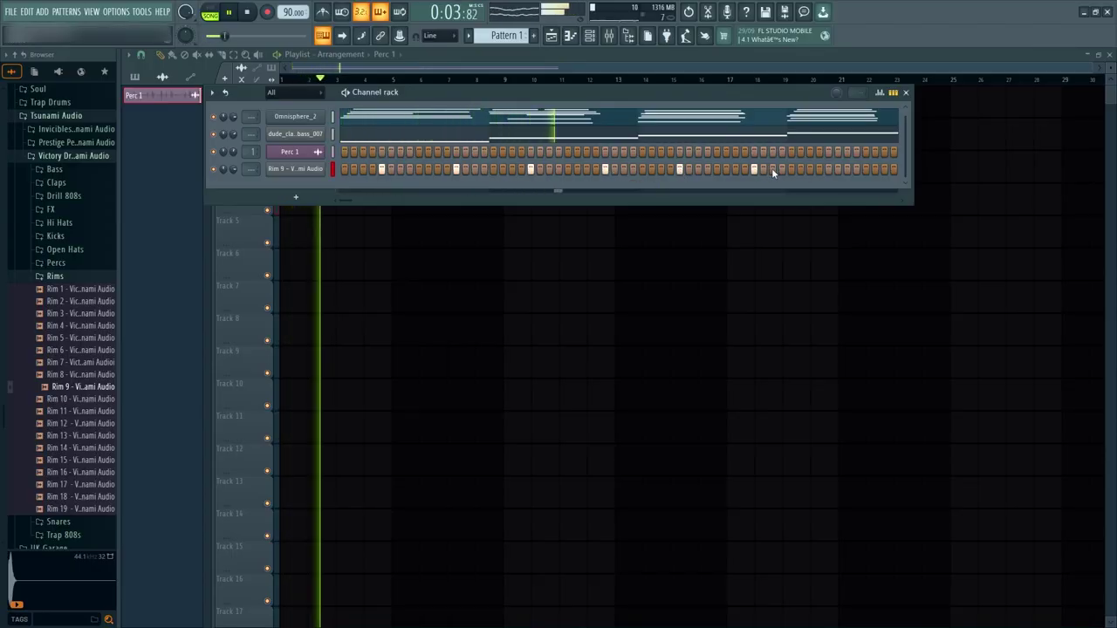
Step: Open Rim 9 in the piano roll and complete the four-bar pattern with C5 hits on beats 2 and 4 of bar 4
{"action": "right_click", "coordinate": [303, 168]}
{"action": "left_click", "coordinate": [343, 171]}
{"action": "left_click_drag", "start_coordinate": [592, 229], "coordinate": [145, 417]}
{"action": "left_click", "coordinate": [434, 259], "text": "ctrl"}
{"action": "left_click", "coordinate": [441, 359]}
{"action": "right_click", "coordinate": [439, 359]}
{"action": "left_click", "coordinate": [419, 359]}
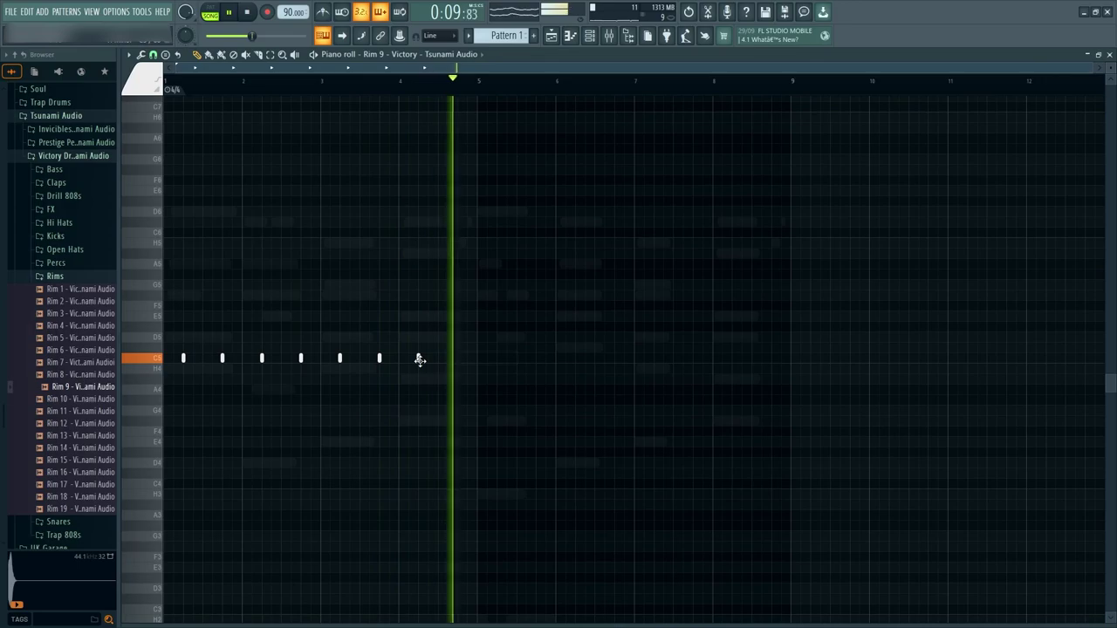
{"action": "left_click", "coordinate": [458, 359]}
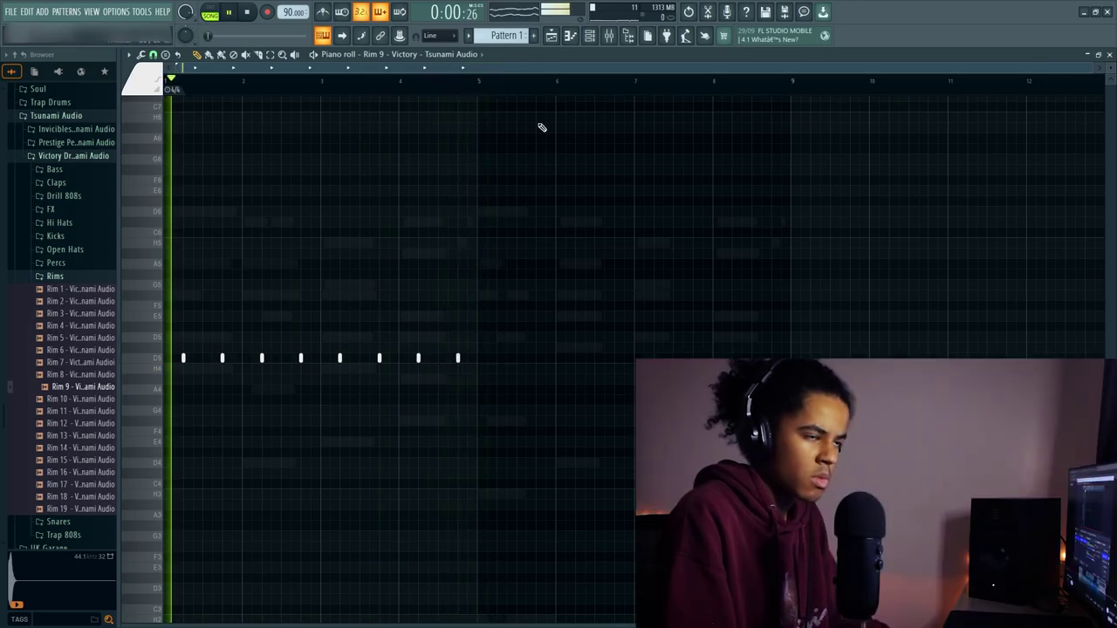
Step: Duplicate the four-bar rim pattern so it also fills bars 5 to 8
{"action": "scroll", "coordinate": [558, 207], "scroll_direction": "down", "scroll_amount": 2}
{"action": "left_click_drag", "start_coordinate": [584, 281], "coordinate": [150, 362]}
{"action": "left_click_drag", "start_coordinate": [184, 327], "coordinate": [436, 328]}
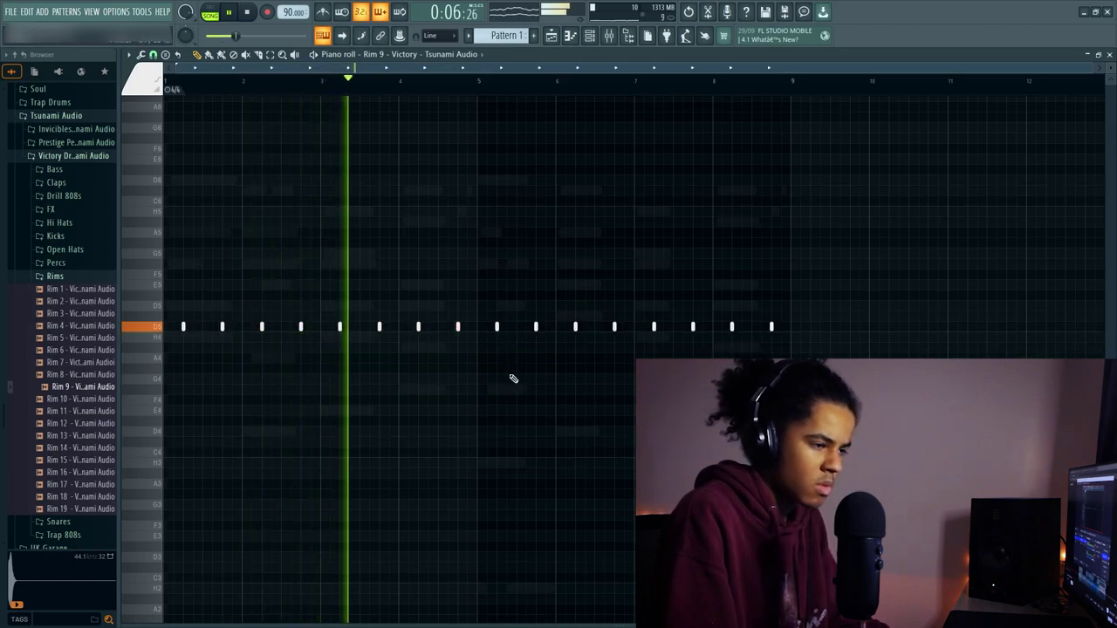
{"action": "scroll", "coordinate": [513, 379], "scroll_direction": "down", "scroll_amount": 2}
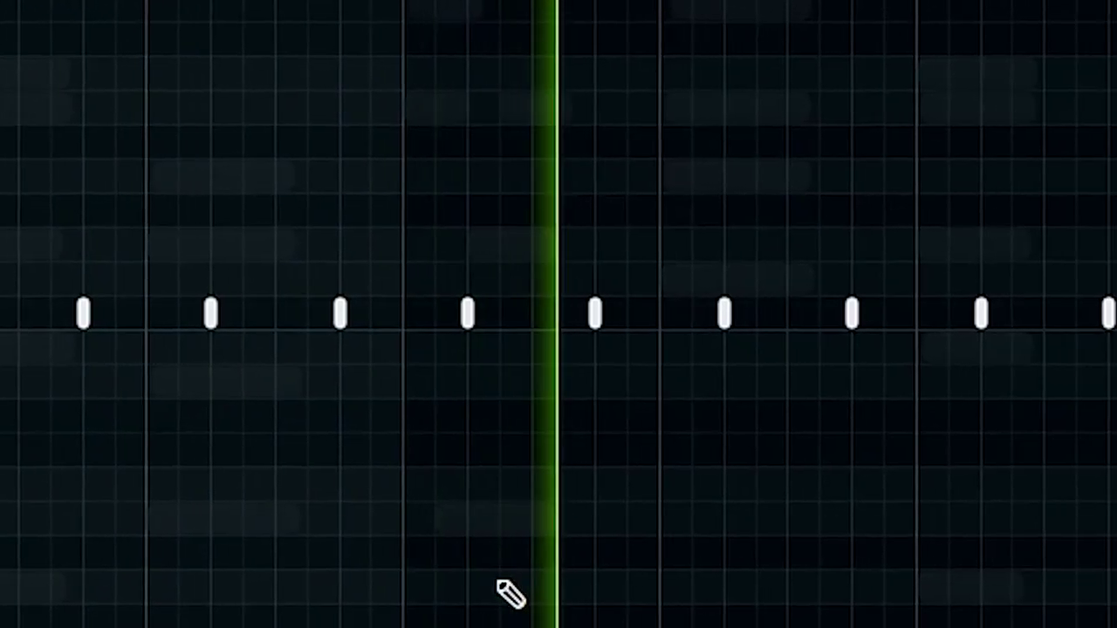
{"action": "left_click_drag", "start_coordinate": [1116, 163], "coordinate": [0, 627]}
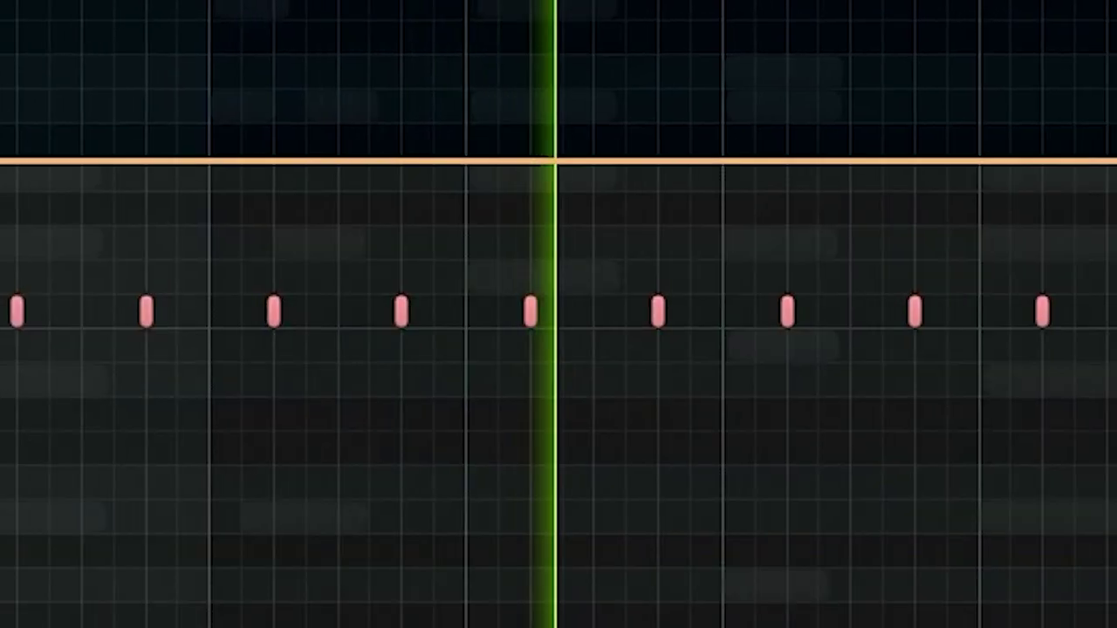
{"action": "left_click", "coordinate": [736, 544], "text": "ctrl"}
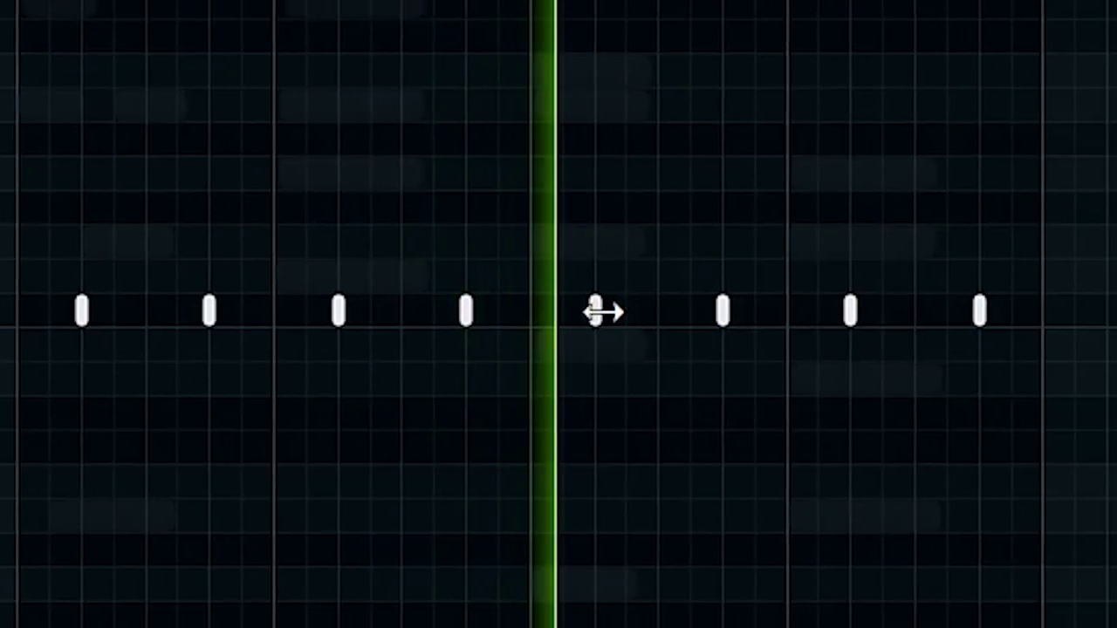
Step: Place an extra C5 rim hit on the last sixteenth of bar 6 and expand the velocity lane
{"action": "scroll", "coordinate": [288, 309], "scroll_direction": "up", "scroll_amount": 2}
{"action": "left_click", "coordinate": [181, 306]}
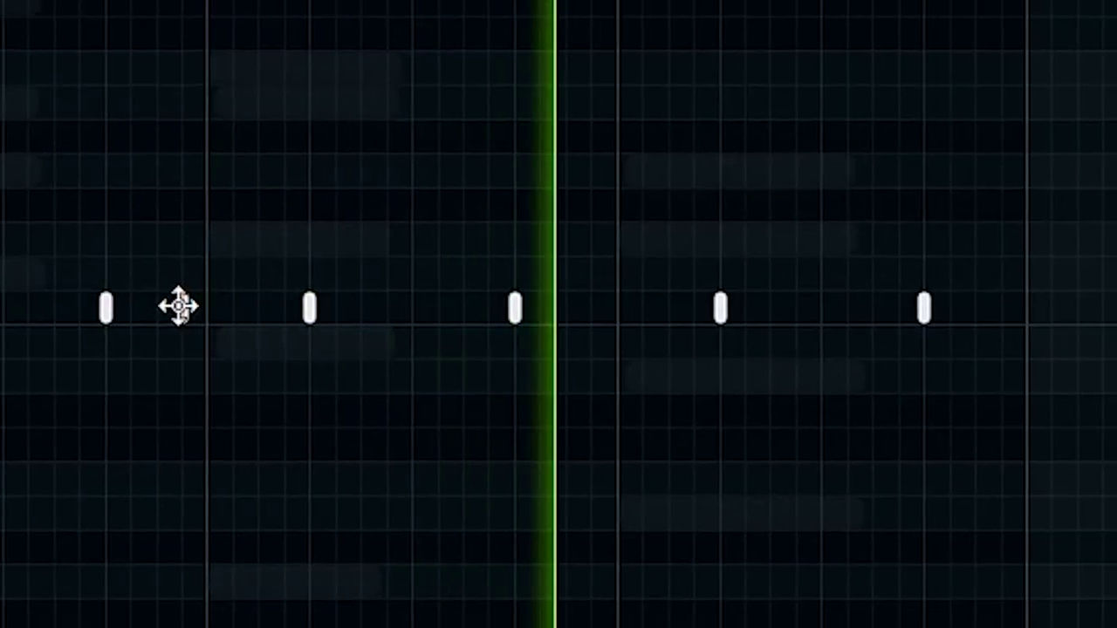
{"action": "left_click_drag", "start_coordinate": [218, 259], "coordinate": [164, 425]}
{"action": "left_click_drag", "start_coordinate": [163, 627], "coordinate": [163, 386]}
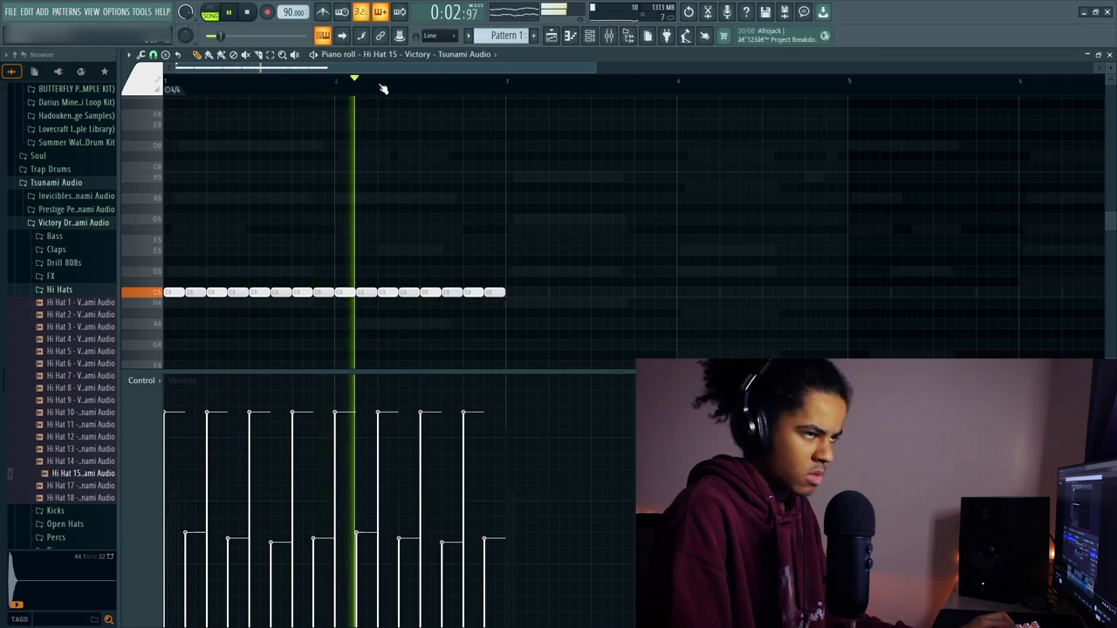
Step: Repeat the two-bar Hi Hat 15 pattern to fill all eight bars
{"action": "scroll", "coordinate": [382, 88], "scroll_direction": "down", "scroll_amount": 3}
{"action": "key", "text": "ctrl+b"}
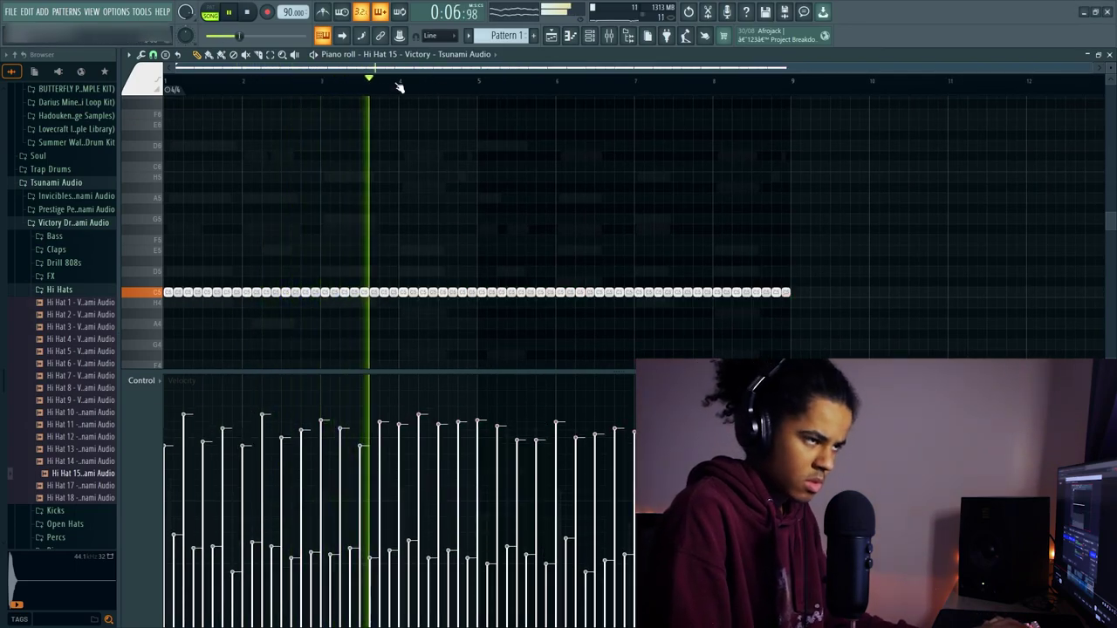
Step: Add short extra C5 hi-hat hits near the start of bar 6 and after the middle of that bar
{"action": "scroll", "coordinate": [399, 89], "scroll_direction": "up", "scroll_amount": 3}
{"action": "scroll", "coordinate": [212, 80], "scroll_direction": "up", "scroll_amount": 3}
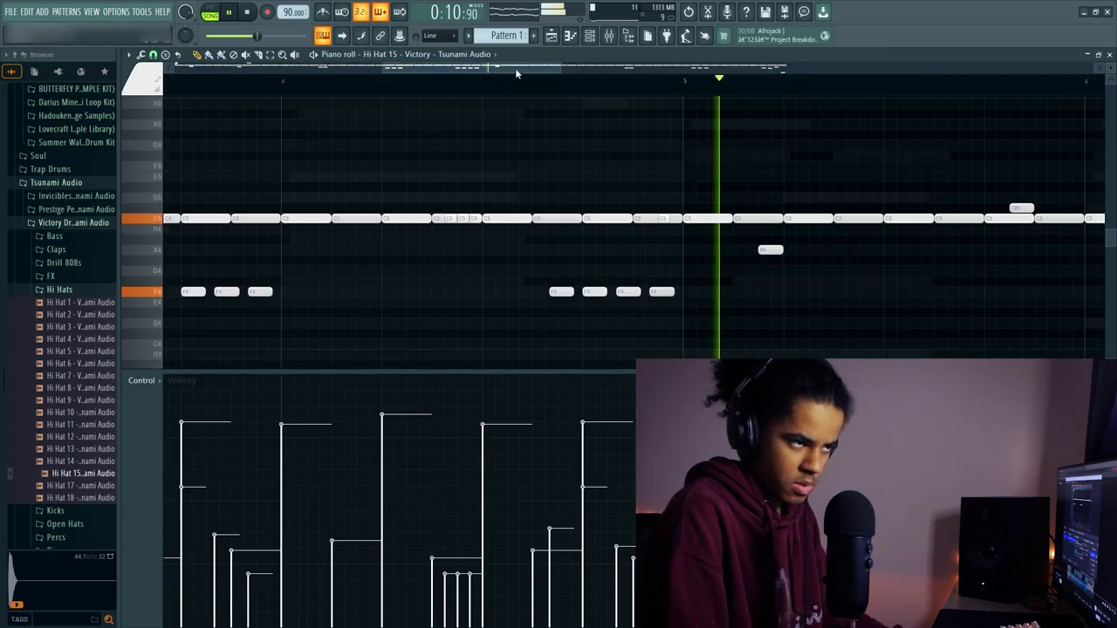
{"action": "left_click_drag", "start_coordinate": [515, 69], "coordinate": [615, 94]}
{"action": "left_click_drag", "start_coordinate": [577, 208], "coordinate": [575, 220]}
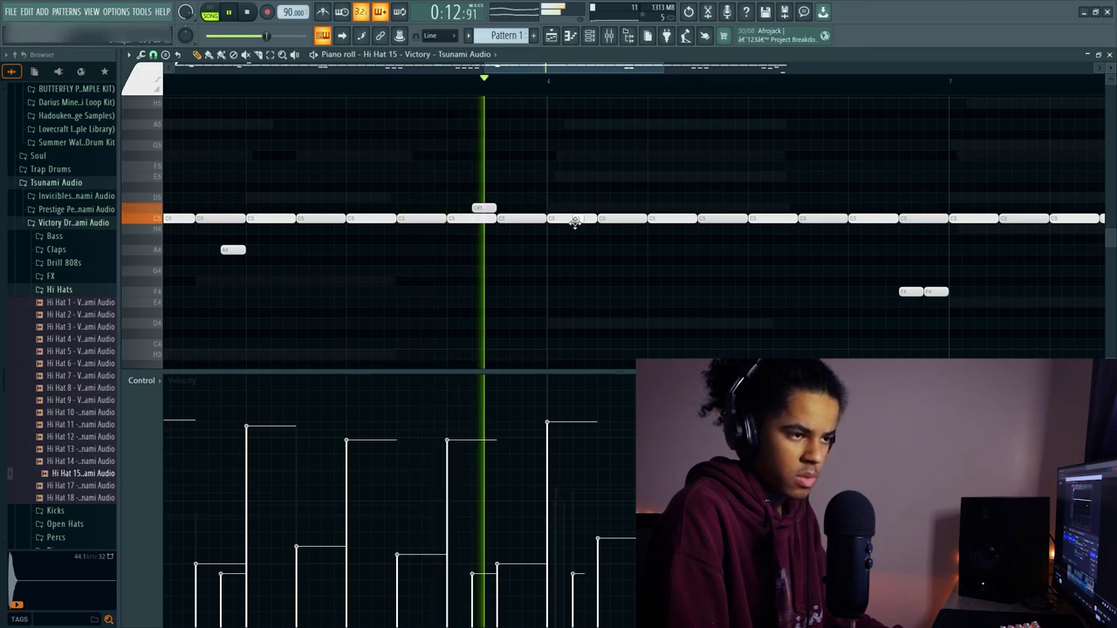
{"action": "left_click_drag", "start_coordinate": [578, 68], "coordinate": [633, 72]}
{"action": "left_click_drag", "start_coordinate": [540, 208], "coordinate": [541, 218]}
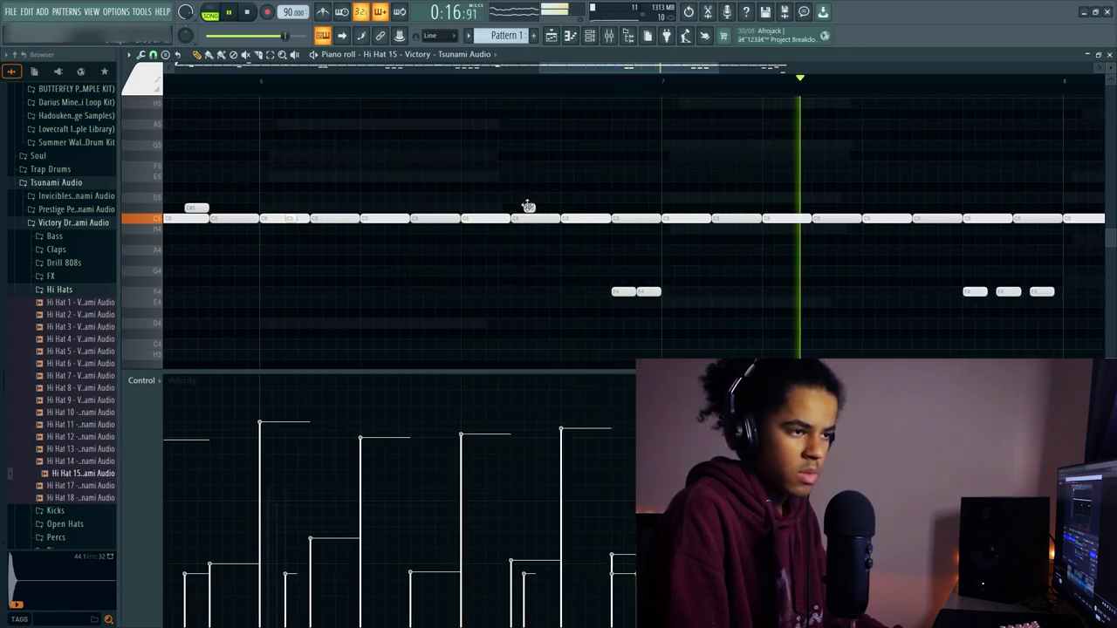
{"action": "left_click", "coordinate": [539, 218]}
Step: Play the hi-hat pattern from the middle of bar 6 and review the notes through bar 8
{"action": "left_click", "coordinate": [461, 83]}
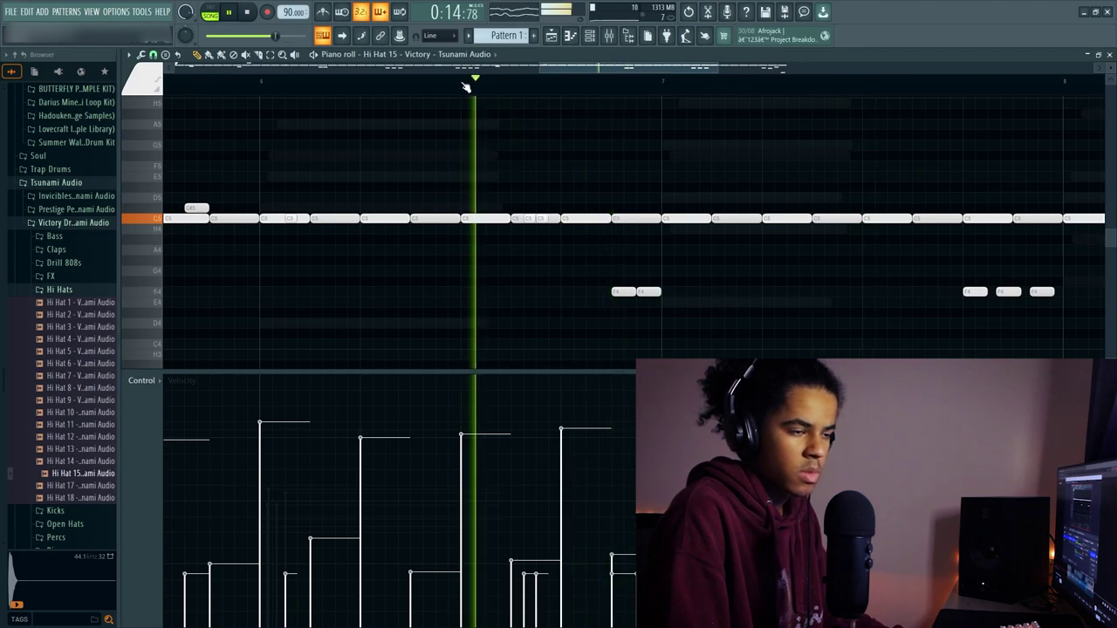
{"action": "left_click_drag", "start_coordinate": [567, 69], "coordinate": [636, 194]}
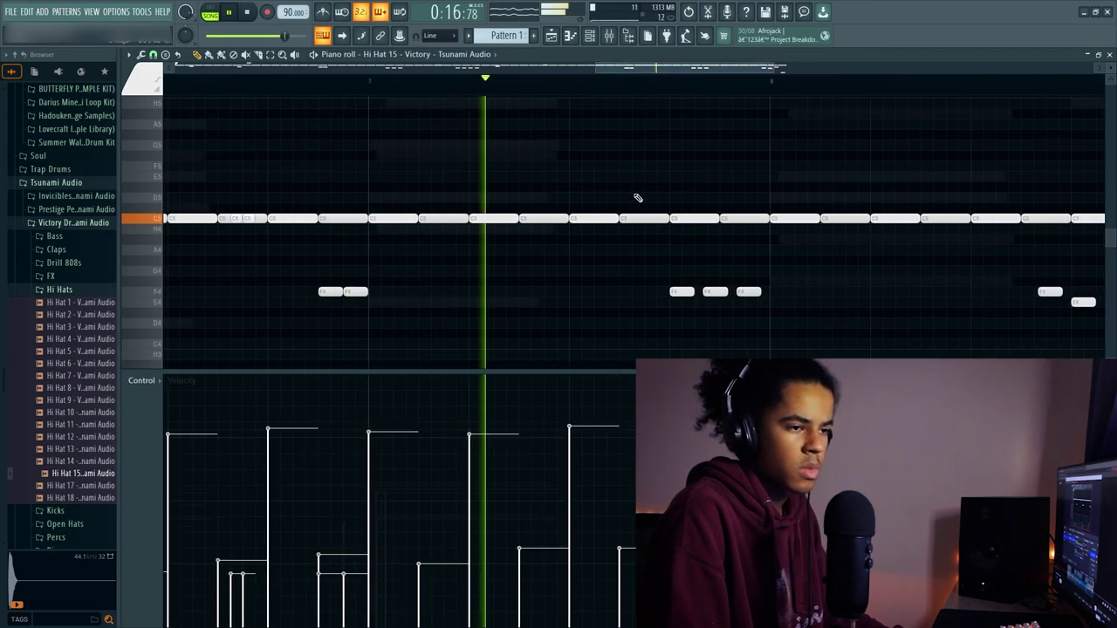
{"action": "scroll", "coordinate": [658, 100], "scroll_direction": "down", "scroll_amount": 5}
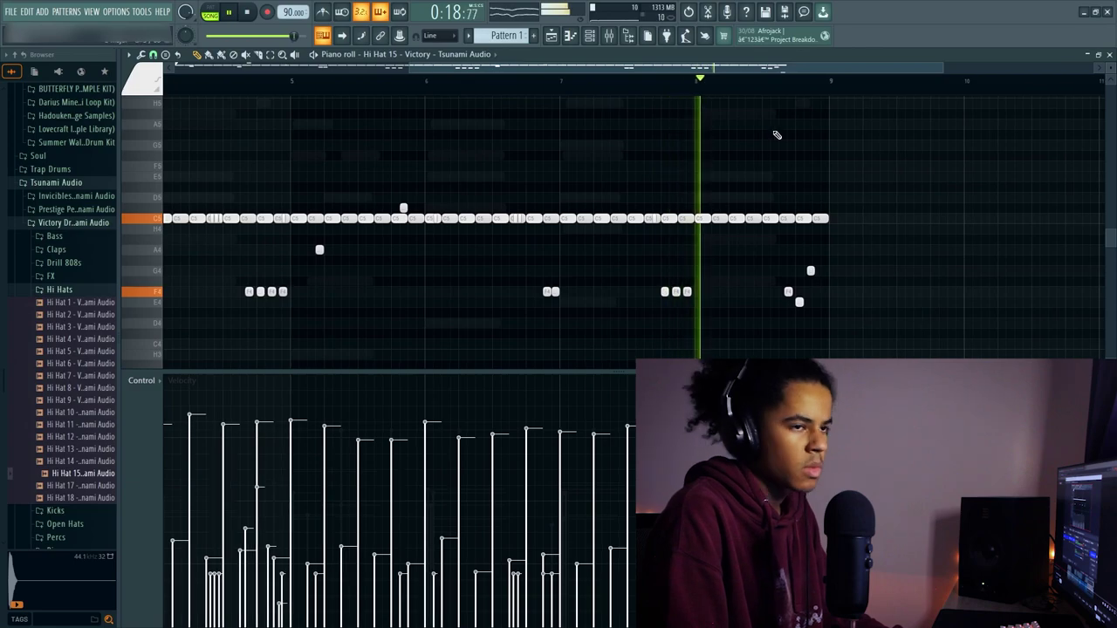
{"action": "scroll", "coordinate": [786, 127], "scroll_direction": "up", "scroll_amount": 4}
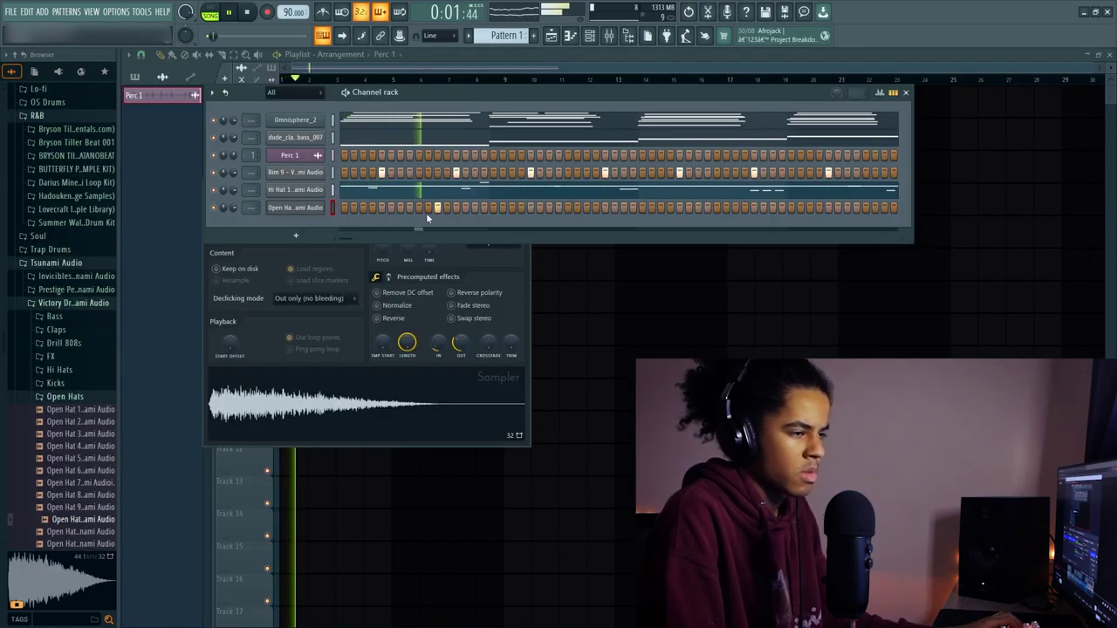
Step: Open the Open Hat 10 sampler's volume envelope settings and bring the channel rack back in front
{"action": "left_click", "coordinate": [308, 210]}
{"action": "left_click", "coordinate": [307, 210]}
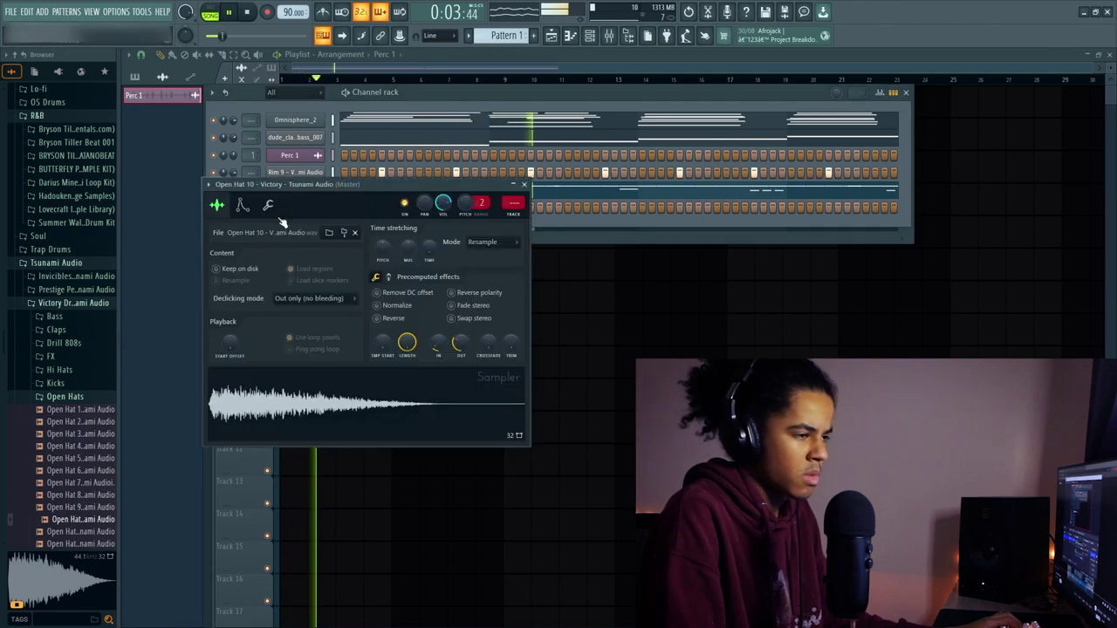
{"action": "left_click", "coordinate": [243, 205]}
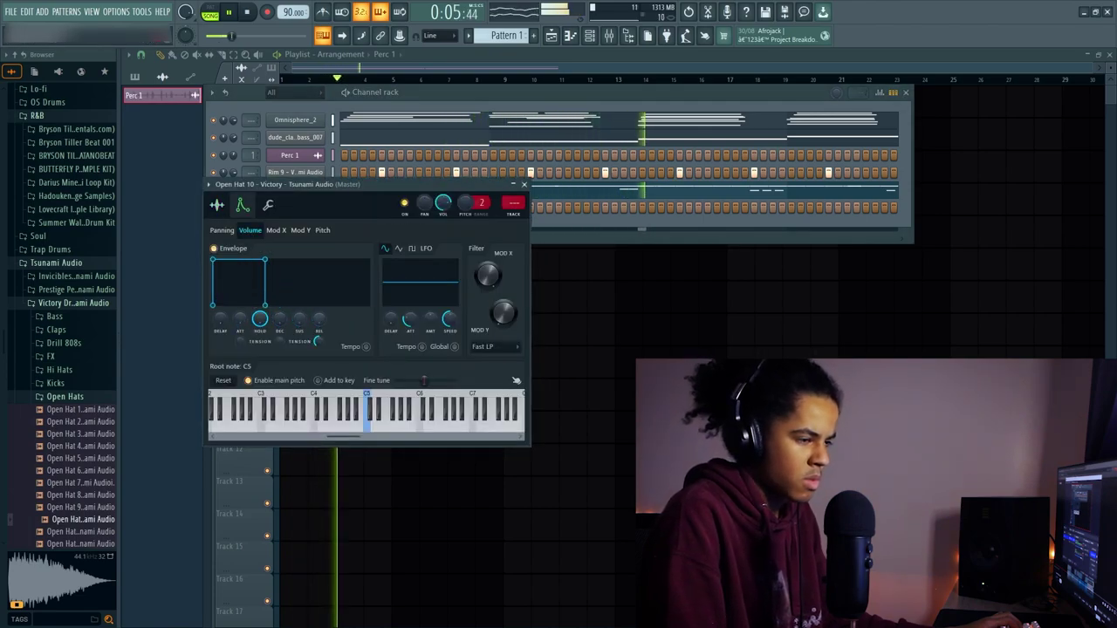
{"action": "left_click", "coordinate": [408, 94]}
Step: Open Open Hat 10 in the piano roll and repeat its bar 1 hit in bars 3, 5 and 7
{"action": "right_click", "coordinate": [308, 212]}
{"action": "left_click", "coordinate": [320, 218]}
{"action": "left_click_drag", "start_coordinate": [233, 204], "coordinate": [371, 239]}
{"action": "left_click_drag", "start_coordinate": [404, 204], "coordinate": [533, 245]}
{"action": "left_click", "coordinate": [534, 245], "text": "ctrl"}
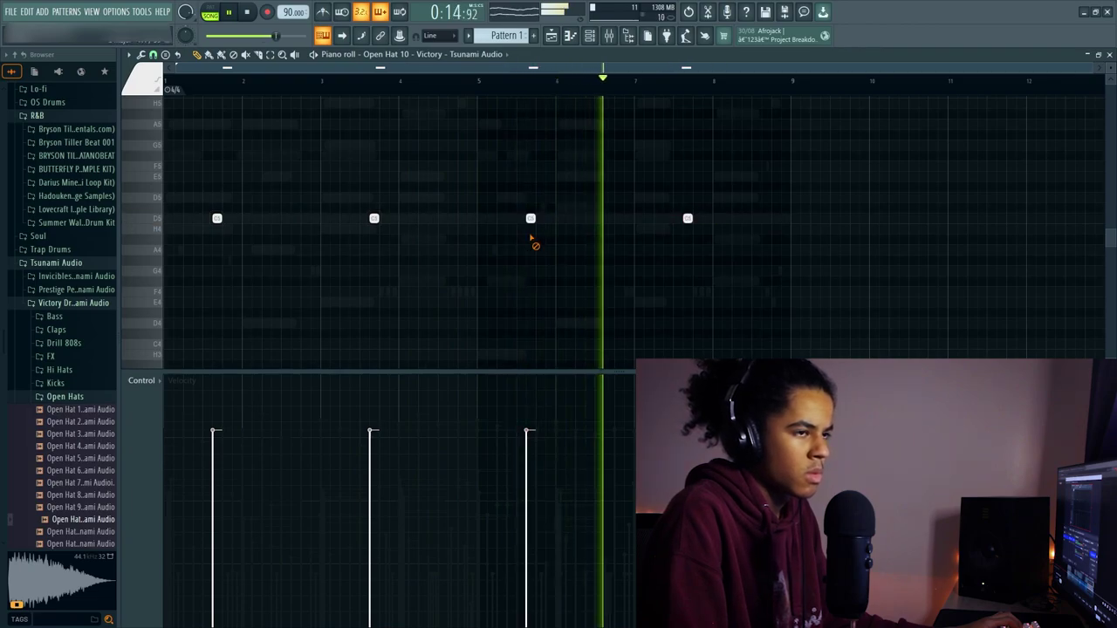
Step: Return to the channel rack, collapse the Open Hats folder and browse the Trap Drums folder for a kick
{"action": "left_click", "coordinate": [571, 38]}
{"action": "left_click", "coordinate": [588, 40]}
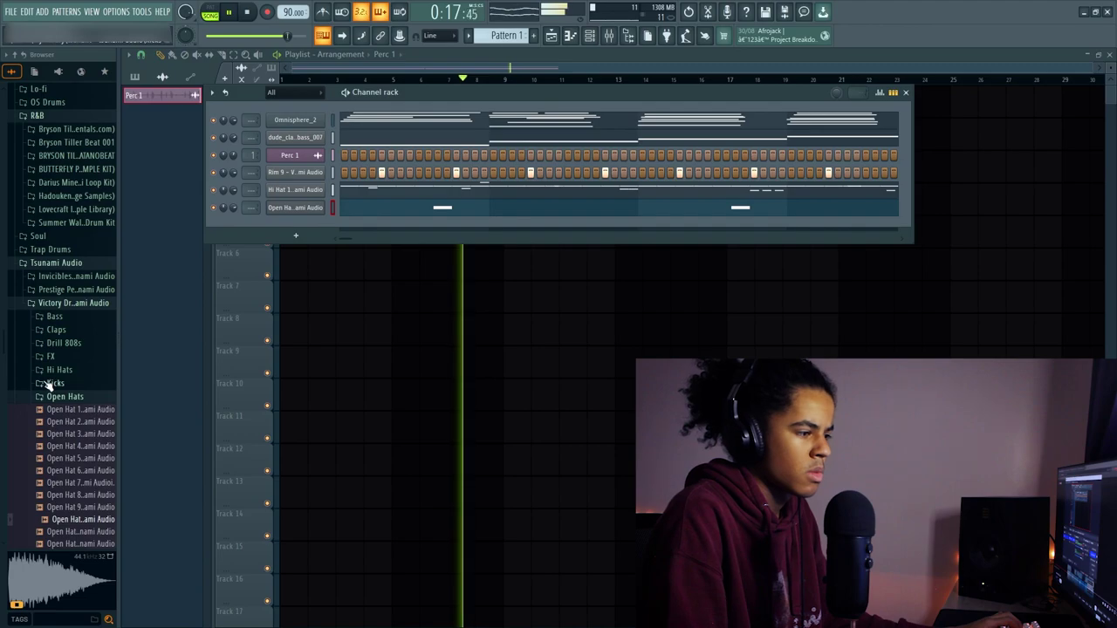
{"action": "left_click", "coordinate": [55, 397]}
{"action": "scroll", "coordinate": [60, 407], "scroll_direction": "down", "scroll_amount": 1}
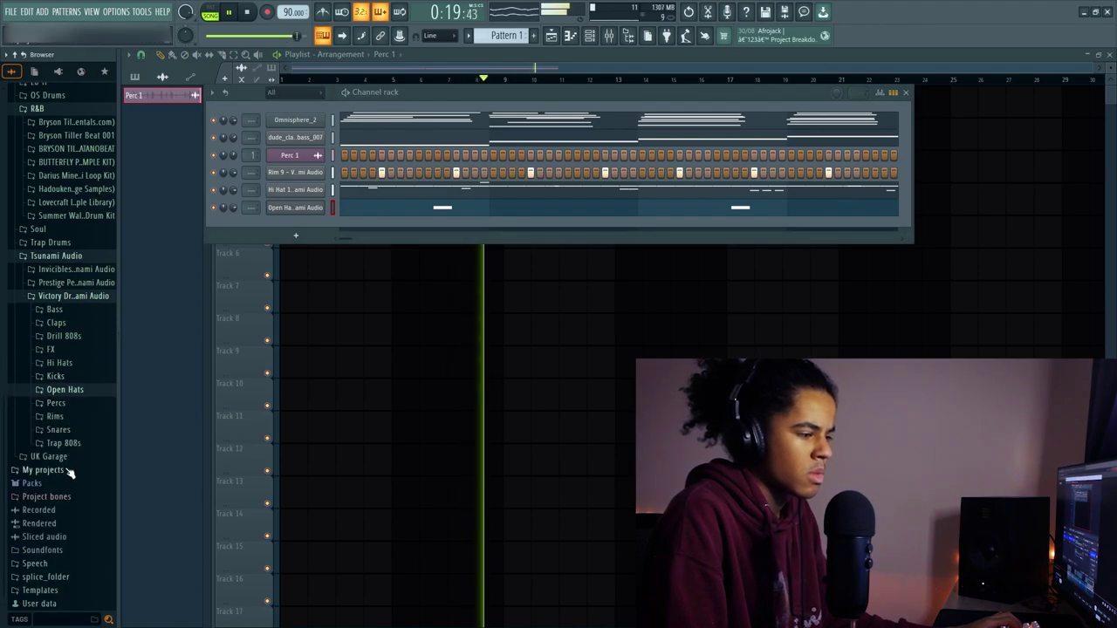
{"action": "left_click", "coordinate": [50, 242]}
{"action": "scroll", "coordinate": [83, 419], "scroll_direction": "down", "scroll_amount": 5}
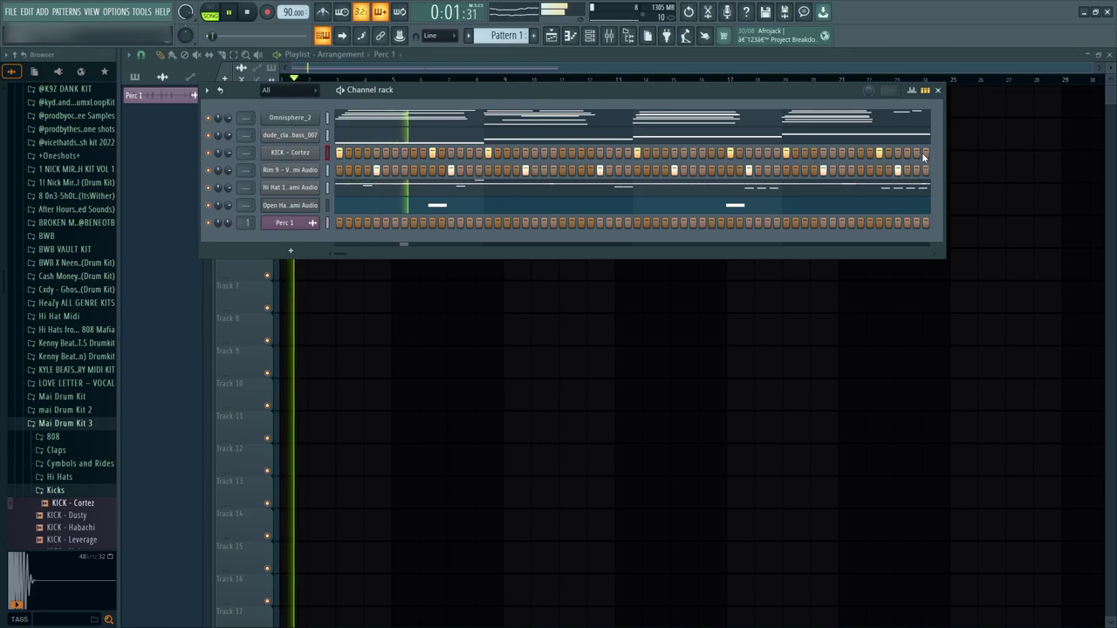
Step: Open KICK - Cortez in the piano roll and move the last kick of bar 4 slightly earlier
{"action": "right_click", "coordinate": [313, 154]}
{"action": "left_click", "coordinate": [368, 151]}
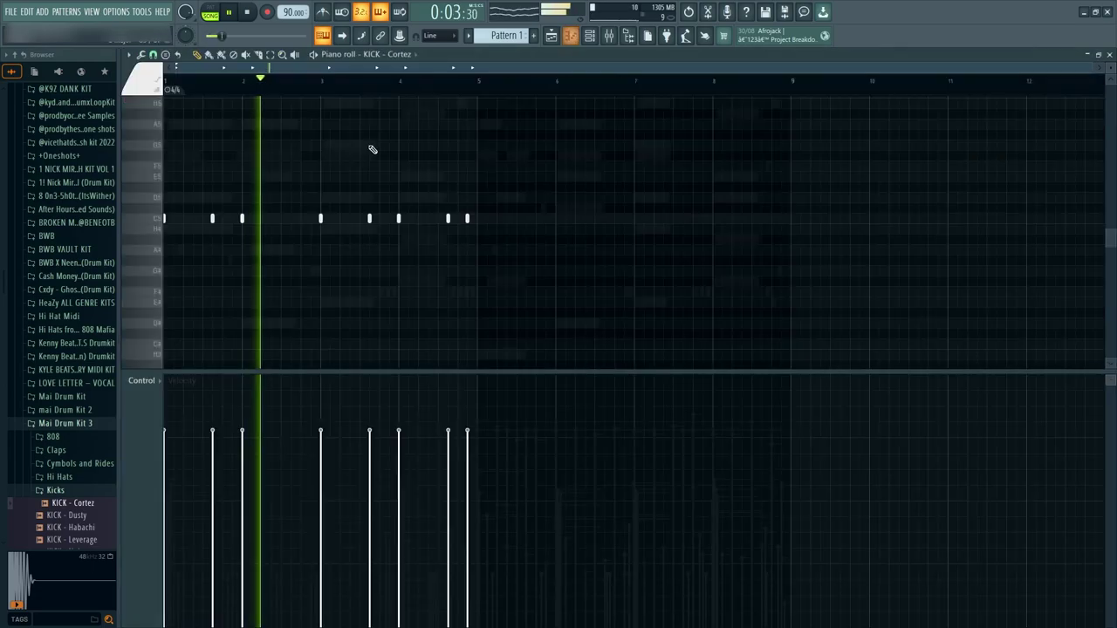
{"action": "scroll", "coordinate": [347, 82], "scroll_direction": "up", "scroll_amount": 3}
{"action": "scroll", "coordinate": [336, 82], "scroll_direction": "down", "scroll_amount": 3}
{"action": "scroll", "coordinate": [334, 82], "scroll_direction": "up", "scroll_amount": 3}
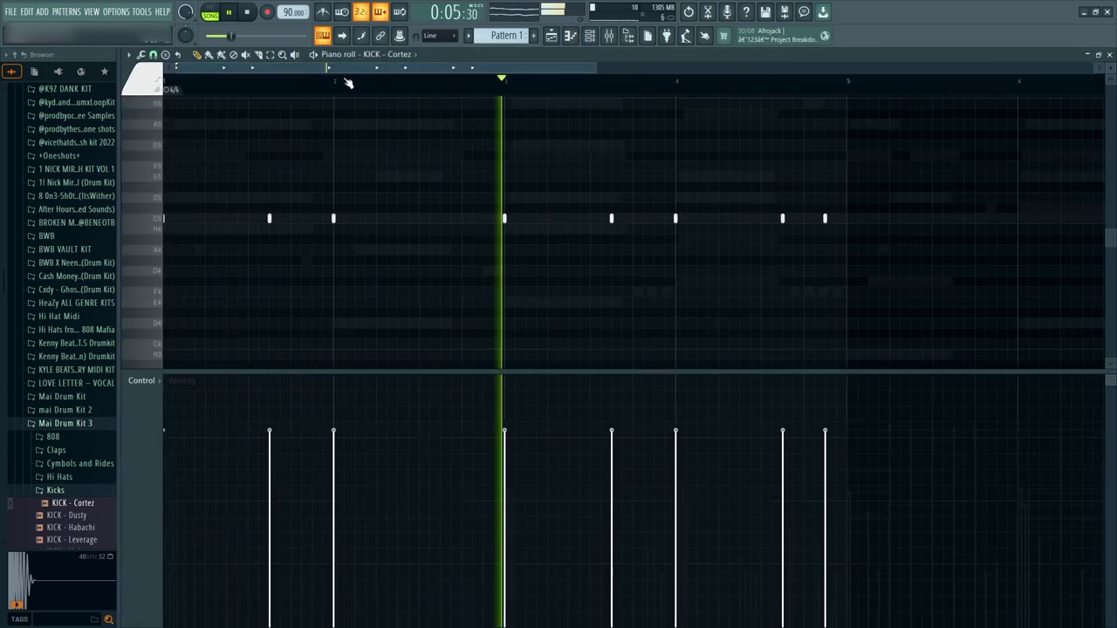
{"action": "scroll", "coordinate": [376, 79], "scroll_direction": "down", "scroll_amount": 3}
{"action": "scroll", "coordinate": [415, 87], "scroll_direction": "up", "scroll_amount": 1}
{"action": "scroll", "coordinate": [421, 89], "scroll_direction": "up", "scroll_amount": 2}
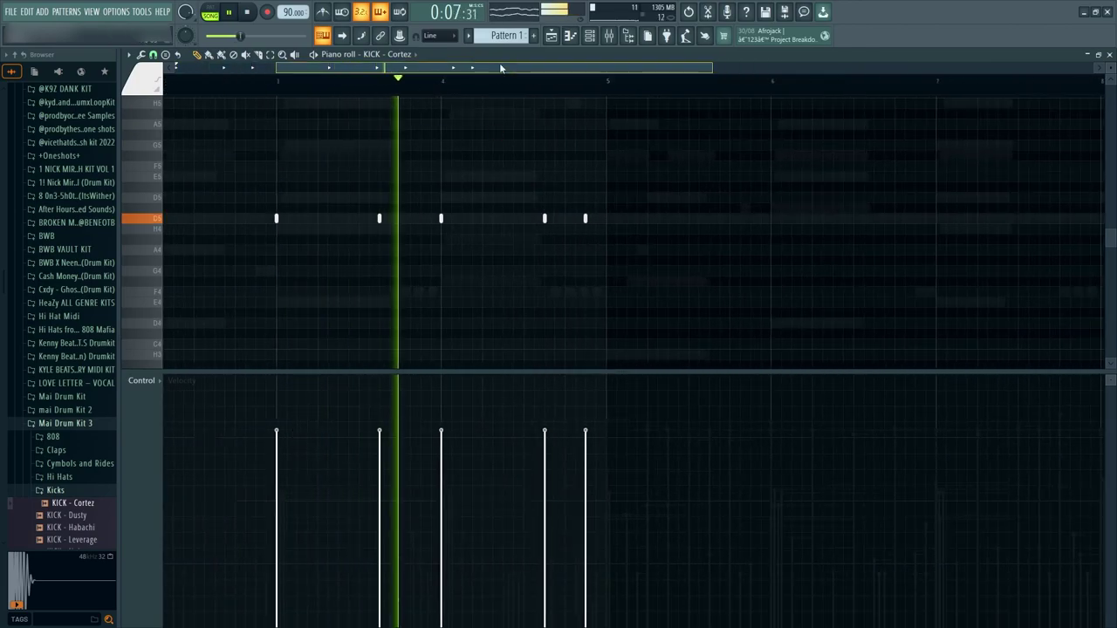
{"action": "left_click_drag", "start_coordinate": [501, 68], "coordinate": [521, 132]}
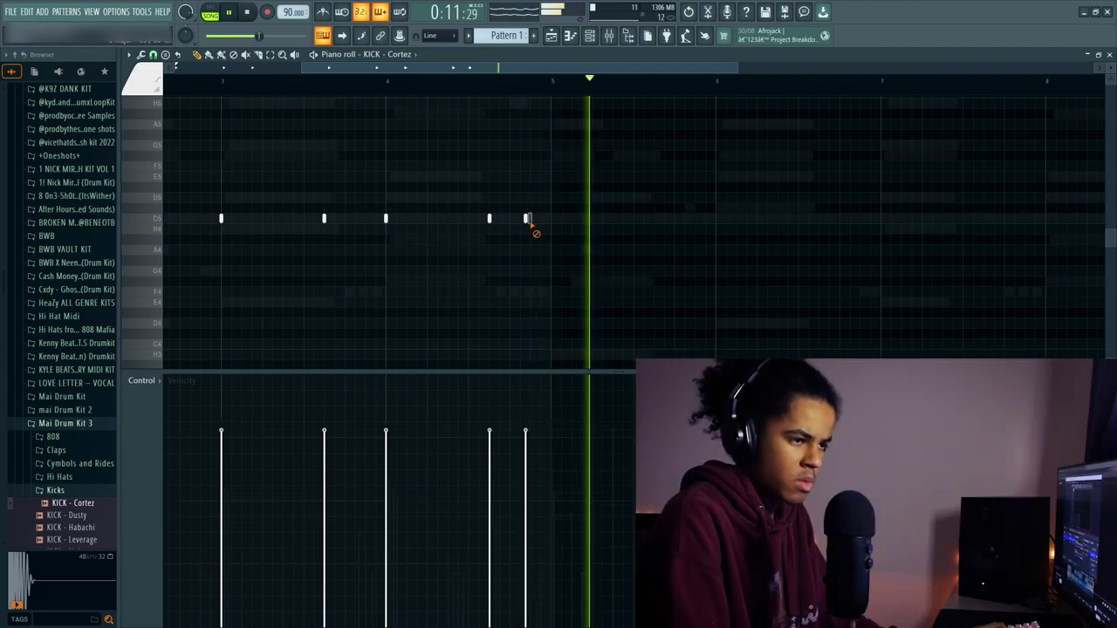
{"action": "left_click_drag", "start_coordinate": [530, 218], "coordinate": [520, 218]}
{"action": "left_click", "coordinate": [442, 87]}
Step: Copy the whole four-bar kick pattern into bars 5 to 8
{"action": "key", "text": "ctrl+a"}
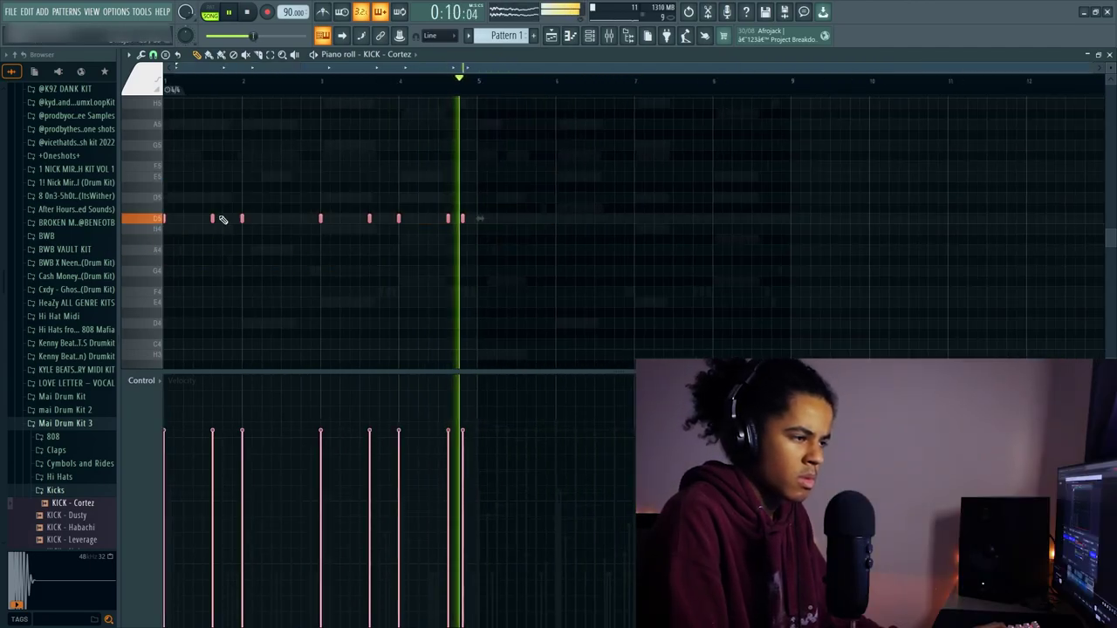
{"action": "left_click_drag", "start_coordinate": [213, 219], "coordinate": [526, 223]}
{"action": "key", "text": "ctrl+d"}
Step: Add three closely spaced kicks in the second half of bar 6 and lower the velocity of the first and third
{"action": "scroll", "coordinate": [522, 90], "scroll_direction": "up", "scroll_amount": 4}
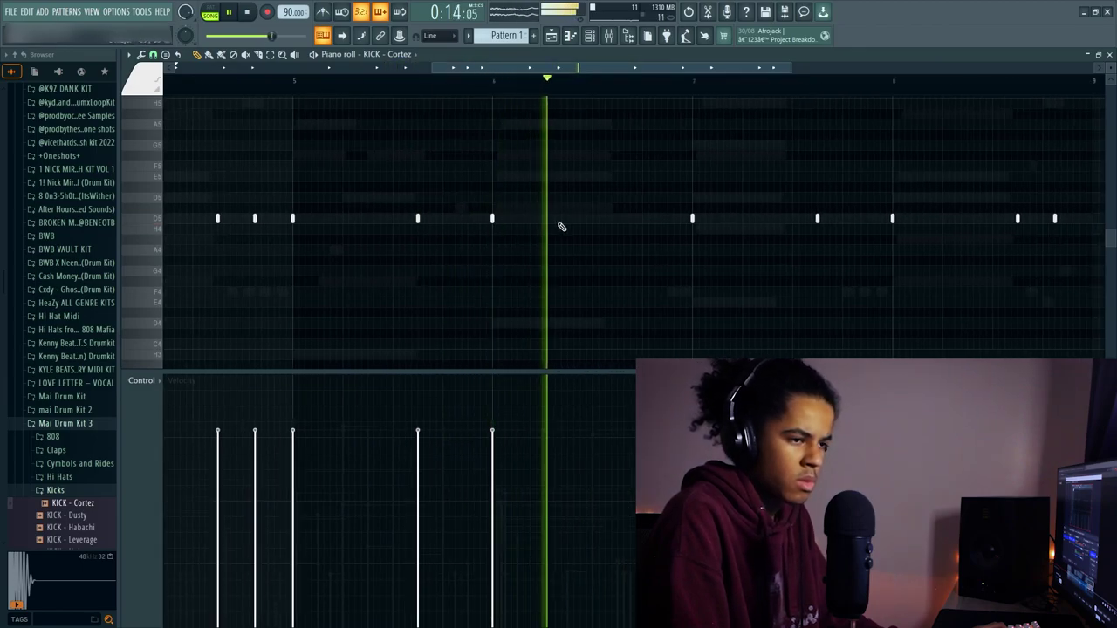
{"action": "left_click", "coordinate": [619, 220]}
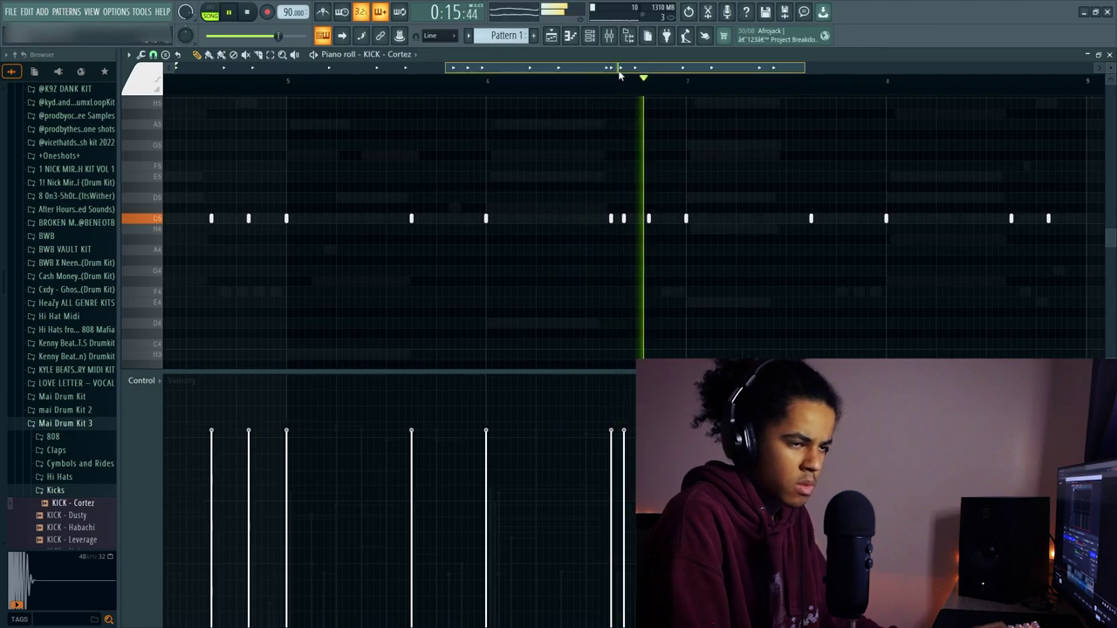
{"action": "left_click_drag", "start_coordinate": [614, 69], "coordinate": [676, 70]}
{"action": "left_click_drag", "start_coordinate": [514, 188], "coordinate": [434, 271]}
{"action": "left_click_drag", "start_coordinate": [454, 467], "coordinate": [495, 462]}
{"action": "left_click", "coordinate": [540, 293], "text": "ctrl"}
{"action": "scroll", "coordinate": [529, 70], "scroll_direction": "down", "scroll_amount": 3}
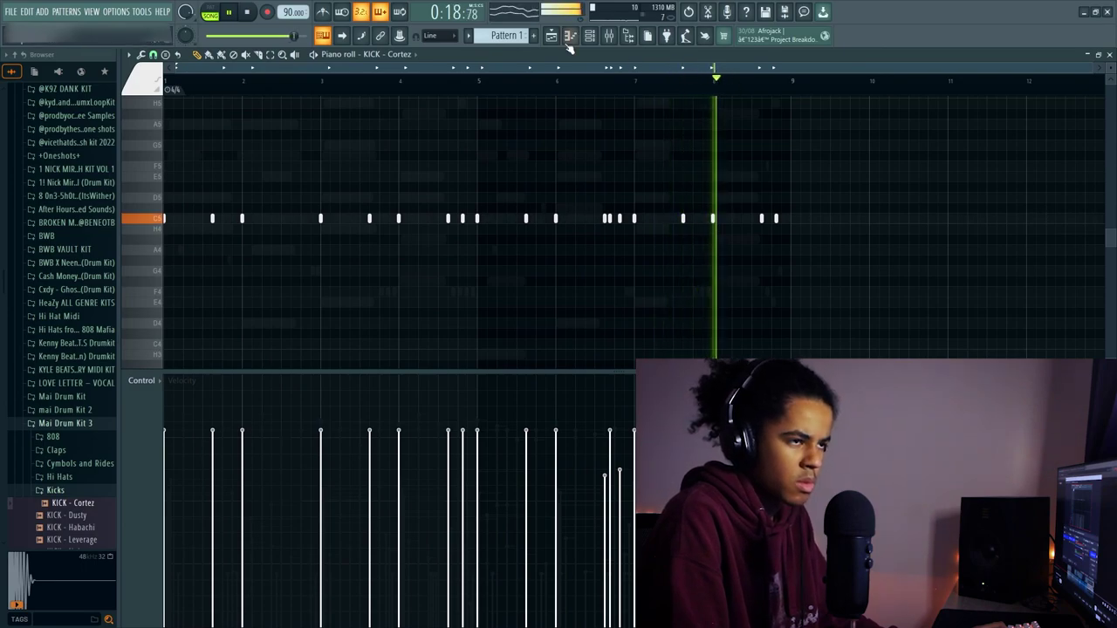
Step: Return to the channel rack over the playlist and browse the Hi Hats folder of Mai Drum Kit 3
{"action": "left_click", "coordinate": [552, 35]}
{"action": "left_click", "coordinate": [590, 36]}
{"action": "left_click", "coordinate": [53, 478]}
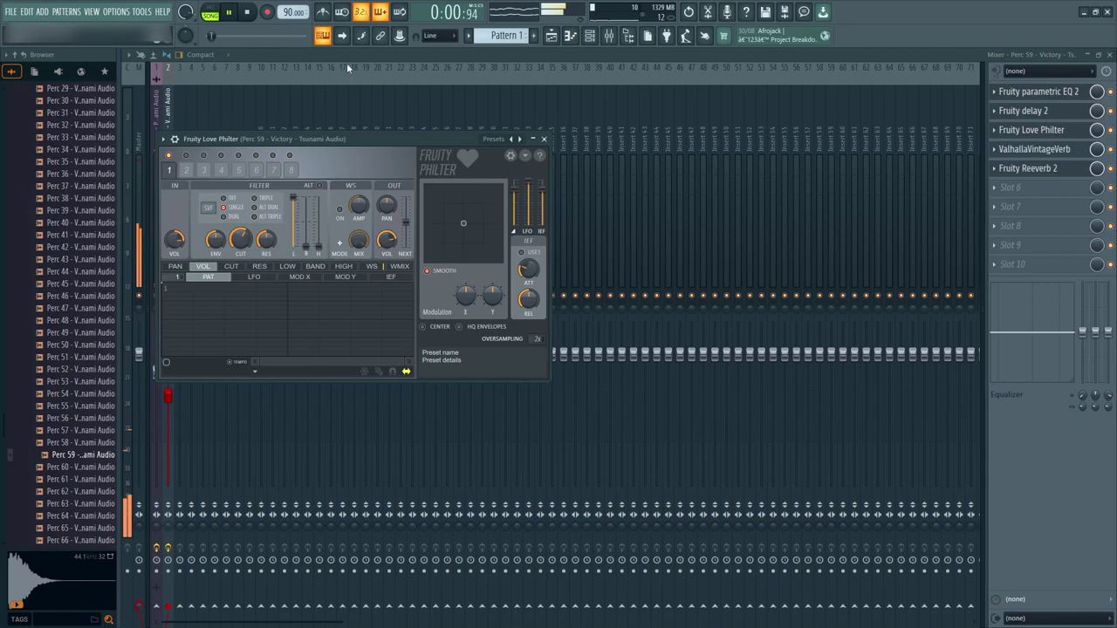
Step: Close the Fruity Love Philter window and bring up the channel rack over the playlist
{"action": "key", "text": "Escape"}
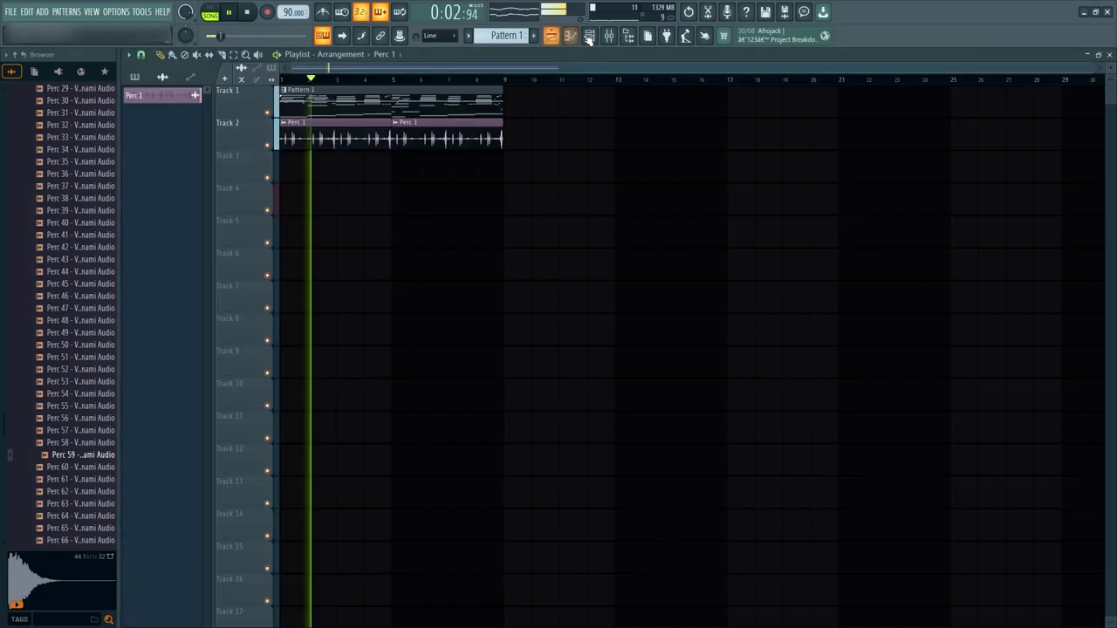
{"action": "key", "text": "F6"}
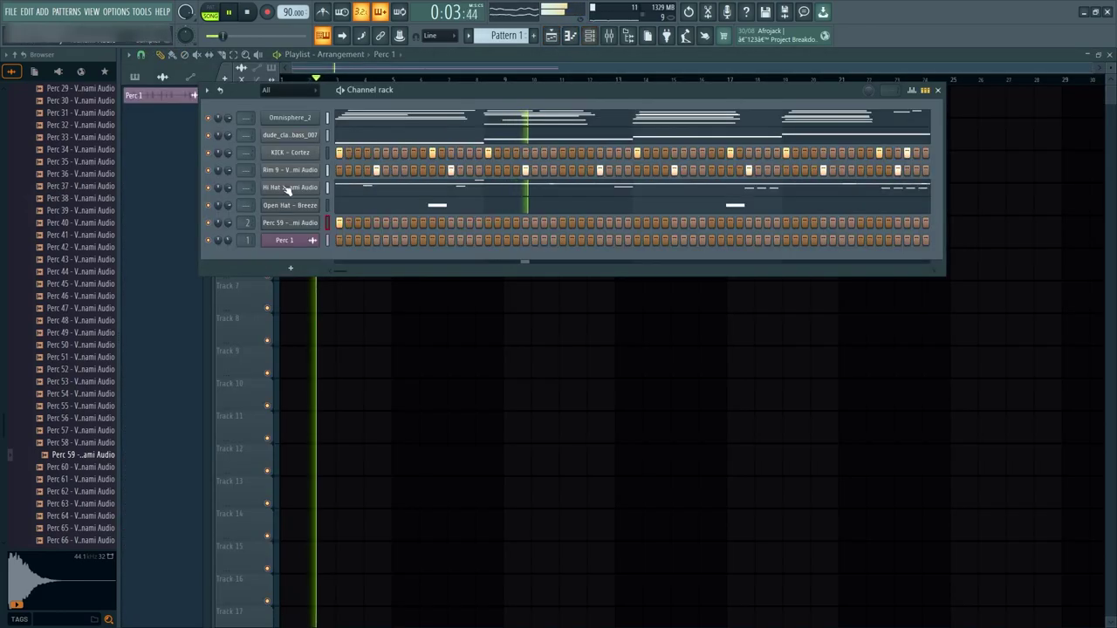
{"action": "scroll", "coordinate": [82, 224], "scroll_direction": "up", "scroll_amount": 5}
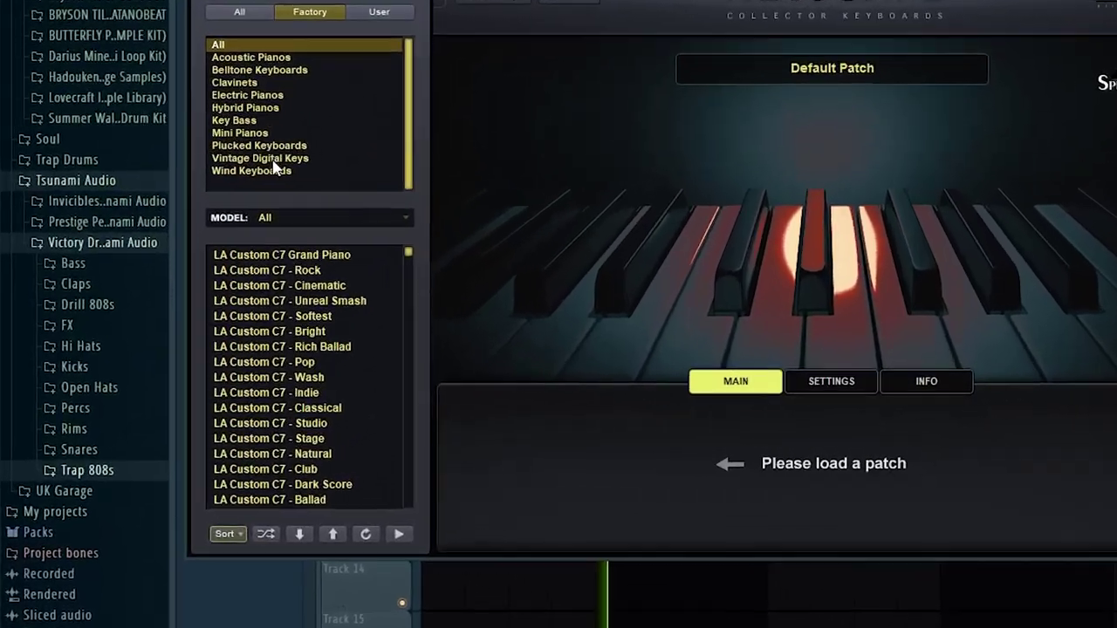
Step: Load the Rhodes - LA Custom Lush patch in Keyscape and leave the channel rack
{"action": "scroll", "coordinate": [309, 366], "scroll_direction": "down", "scroll_amount": 10}
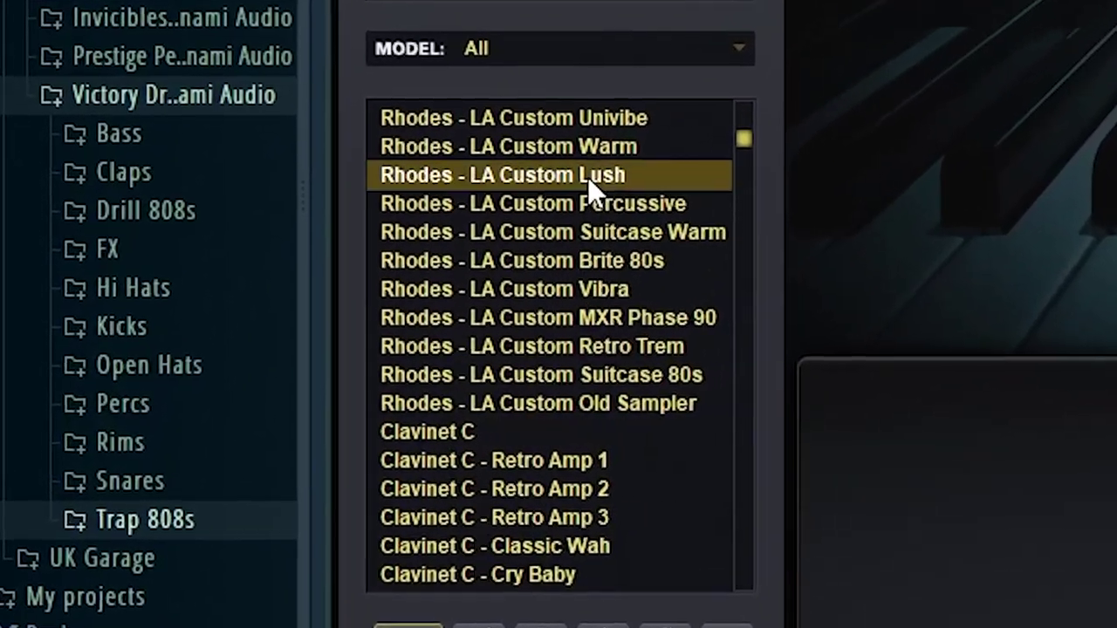
{"action": "left_click", "coordinate": [396, 258]}
{"action": "key", "text": "F6"}
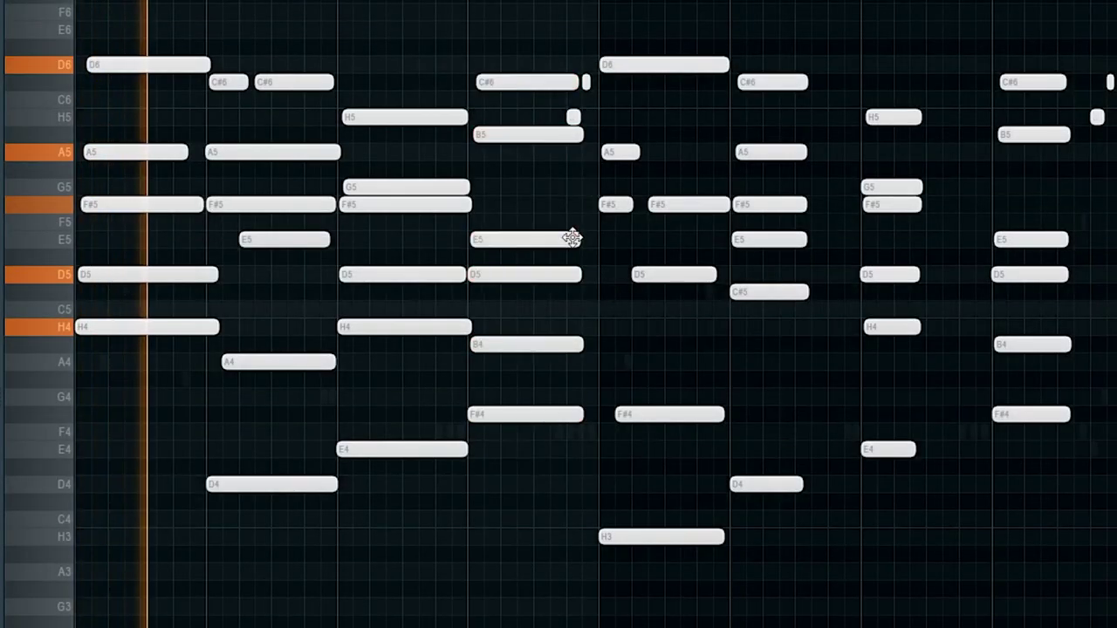
Step: Lengthen the four lower chord notes of bar 4 and the whole bar 6 chord to the ends of their bars
{"action": "left_click_drag", "start_coordinate": [579, 242], "coordinate": [596, 267]}
{"action": "key", "text": "ctrl+d"}
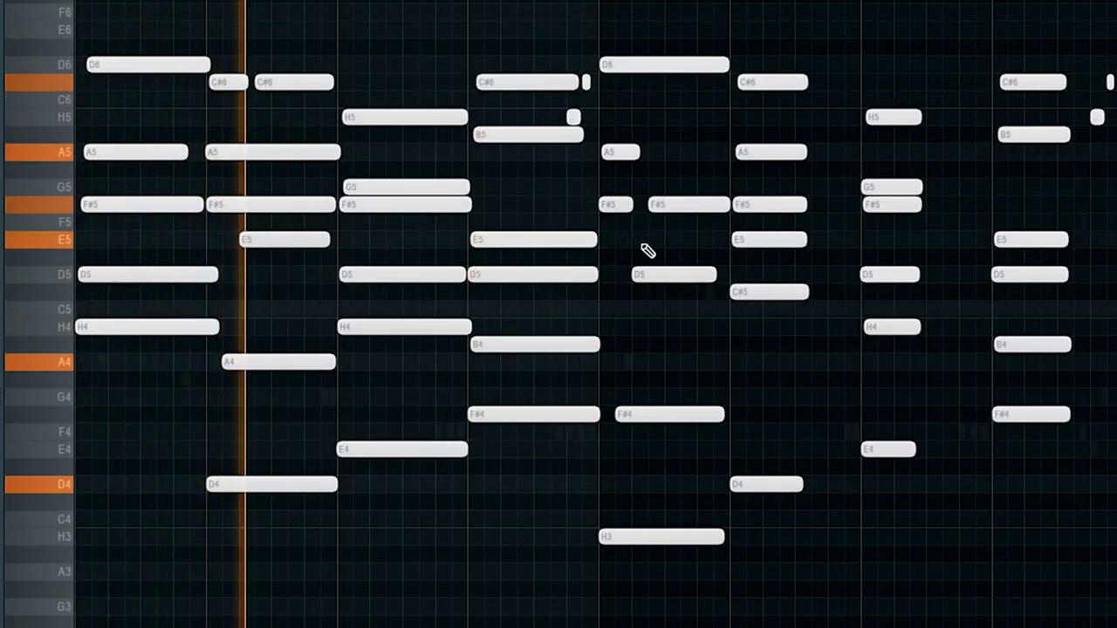
{"action": "left_click_drag", "start_coordinate": [838, 59], "coordinate": [806, 405]}
{"action": "left_click_drag", "start_coordinate": [806, 151], "coordinate": [861, 149]}
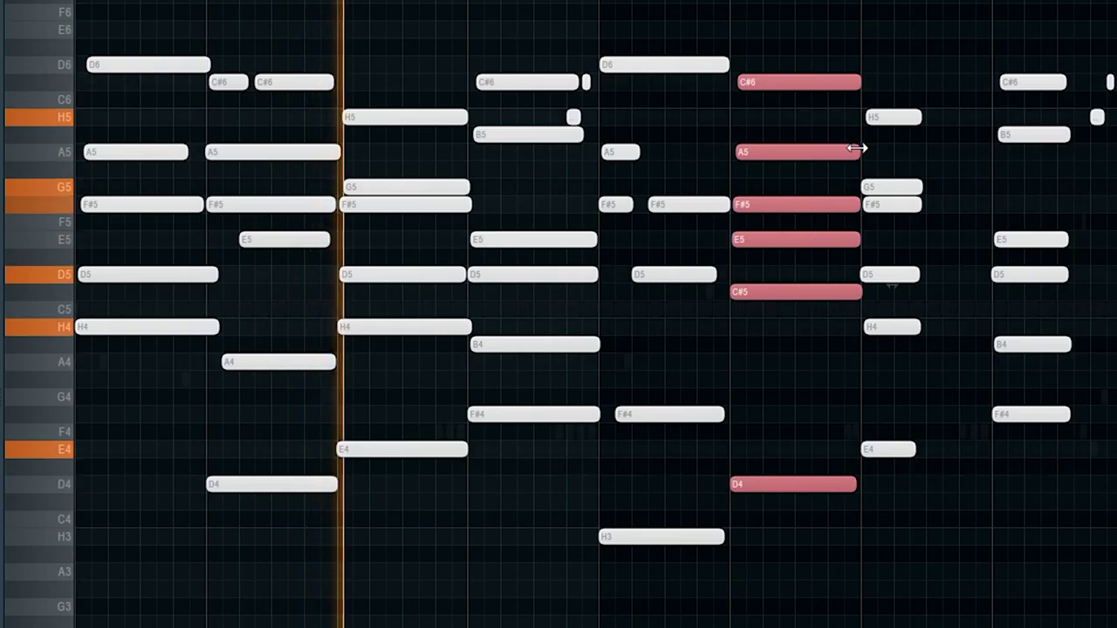
{"action": "key", "text": "ctrl+d"}
Step: Lengthen the chords in bars 7 and 8 to the ends of their bars
{"action": "left_click_drag", "start_coordinate": [951, 56], "coordinate": [906, 469]}
{"action": "left_click_drag", "start_coordinate": [920, 115], "coordinate": [987, 233]}
{"action": "key", "text": "ctrl+d"}
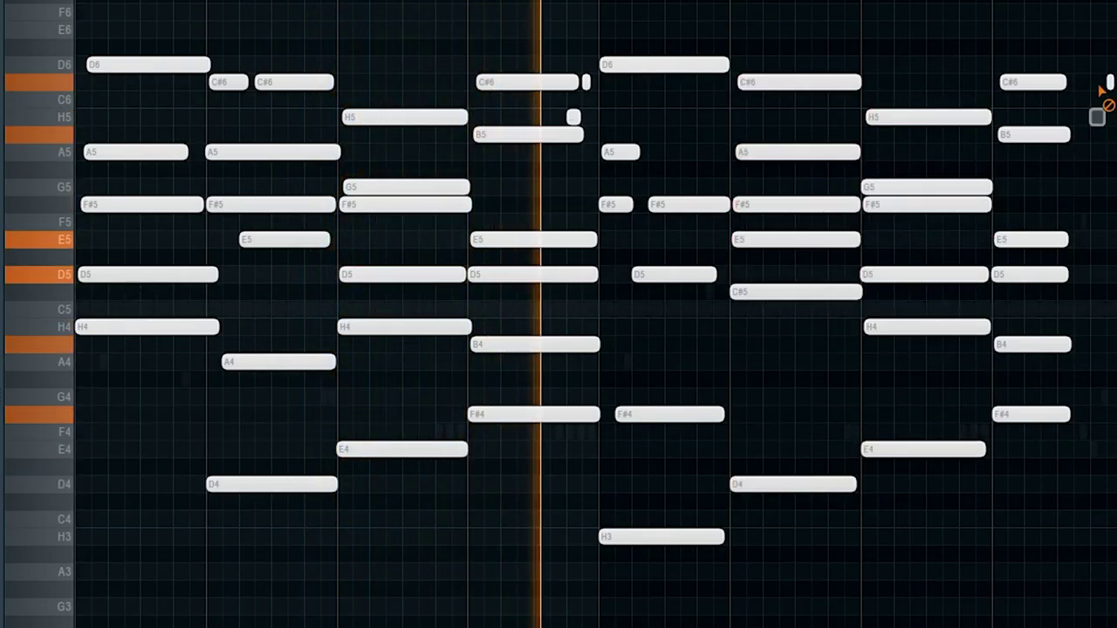
{"action": "left_click_drag", "start_coordinate": [1099, 39], "coordinate": [1021, 492]}
{"action": "left_click_drag", "start_coordinate": [1067, 83], "coordinate": [1108, 119]}
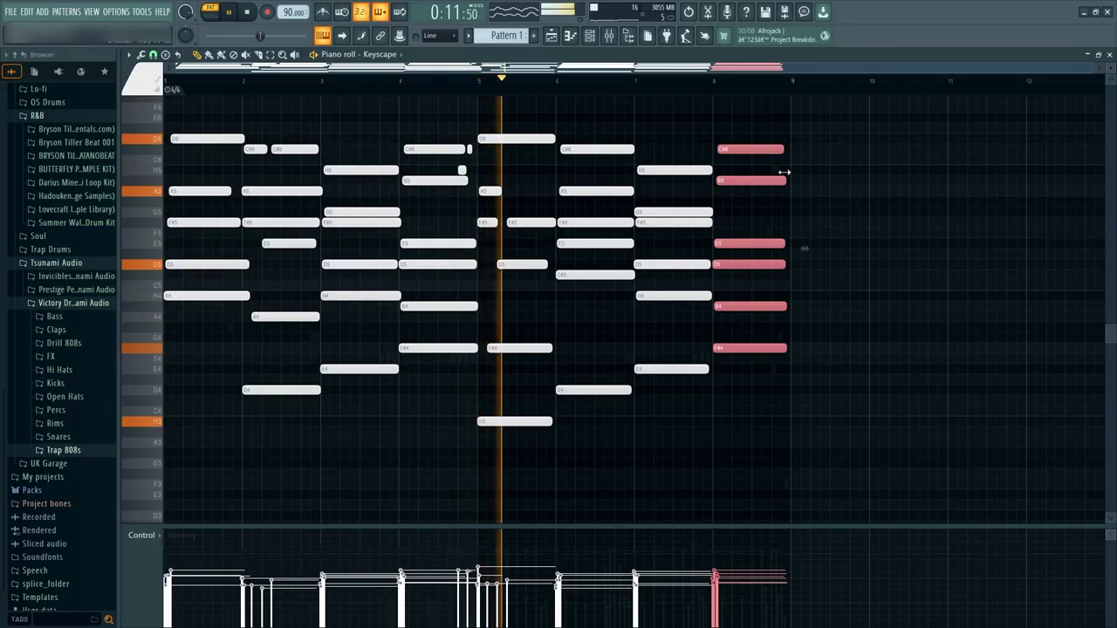
{"action": "key", "text": "ctrl+d"}
Step: Lower the velocities of all Keyscape notes together, restore the full note view and return to the channel rack
{"action": "left_click_drag", "start_coordinate": [555, 526], "coordinate": [554, 182]}
{"action": "key", "text": "ctrl+a"}
{"action": "scroll", "coordinate": [504, 151], "scroll_direction": "down", "scroll_amount": 3}
{"action": "scroll", "coordinate": [501, 170], "scroll_direction": "down", "scroll_amount": 1}
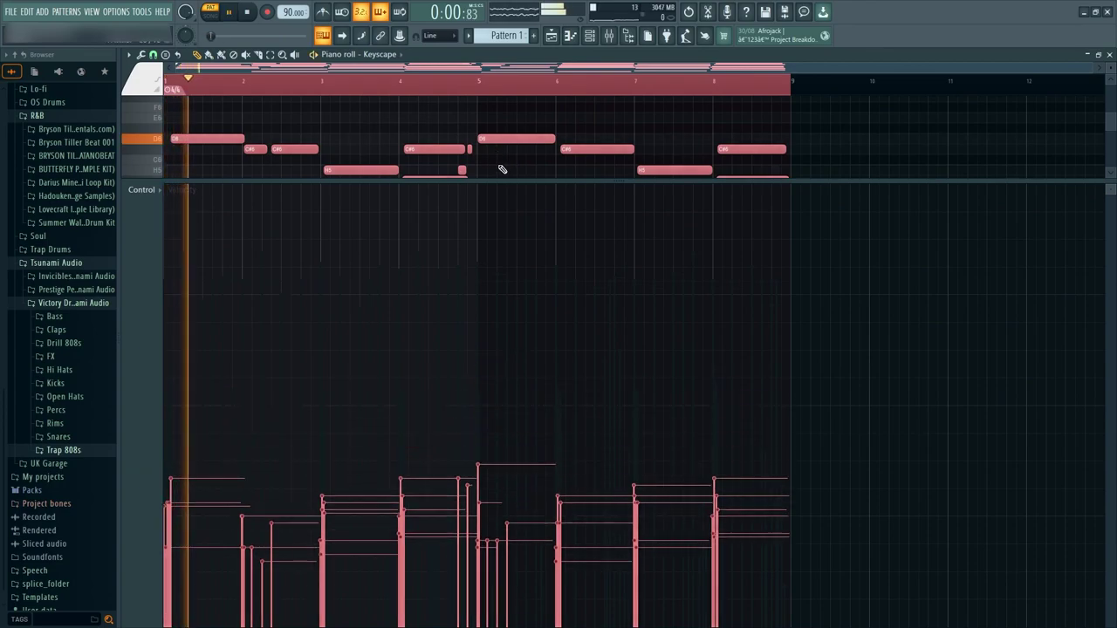
{"action": "left_click", "coordinate": [509, 172], "text": "ctrl"}
{"action": "left_click_drag", "start_coordinate": [508, 182], "coordinate": [552, 622]}
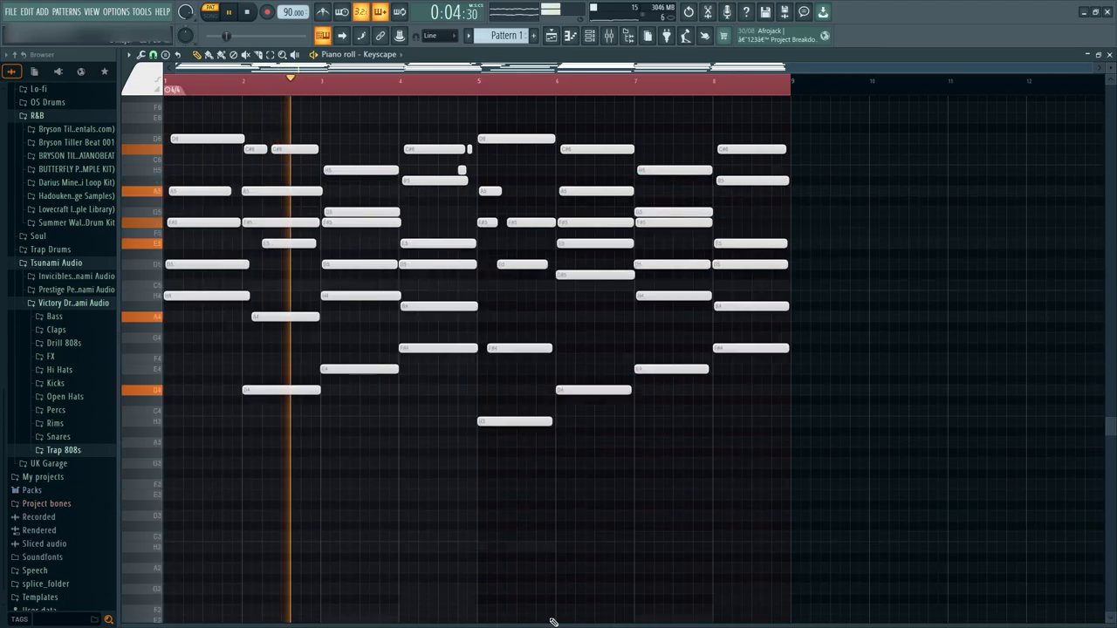
{"action": "left_click", "coordinate": [594, 37]}
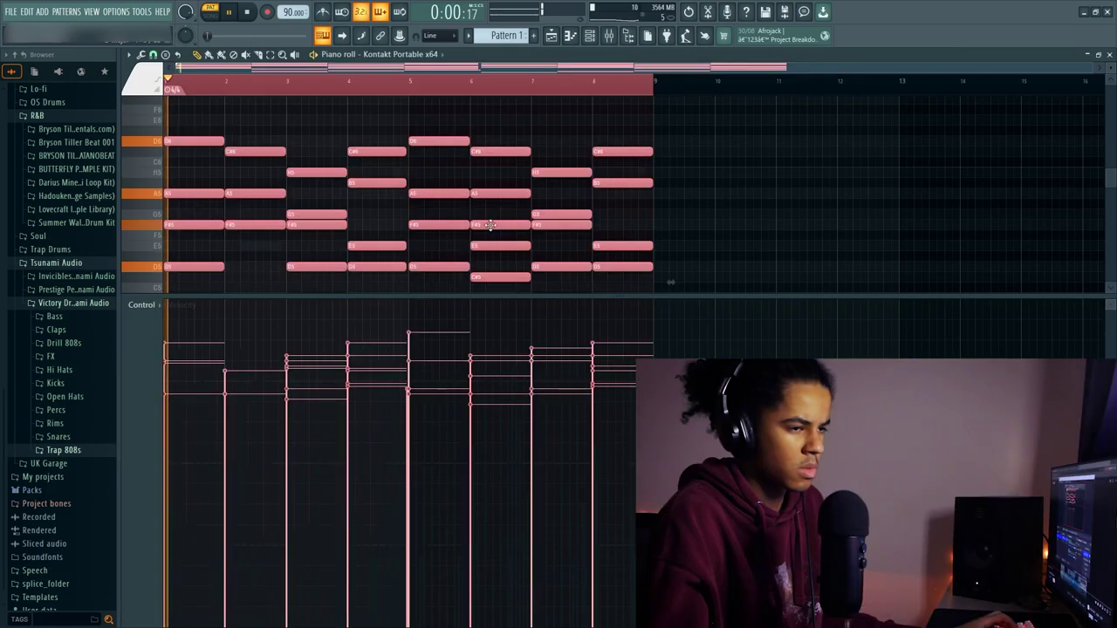
Step: Check the channel rack and enlarge the note area of Kontakt Portable's piano roll to show the full chords
{"action": "key", "text": "F6"}
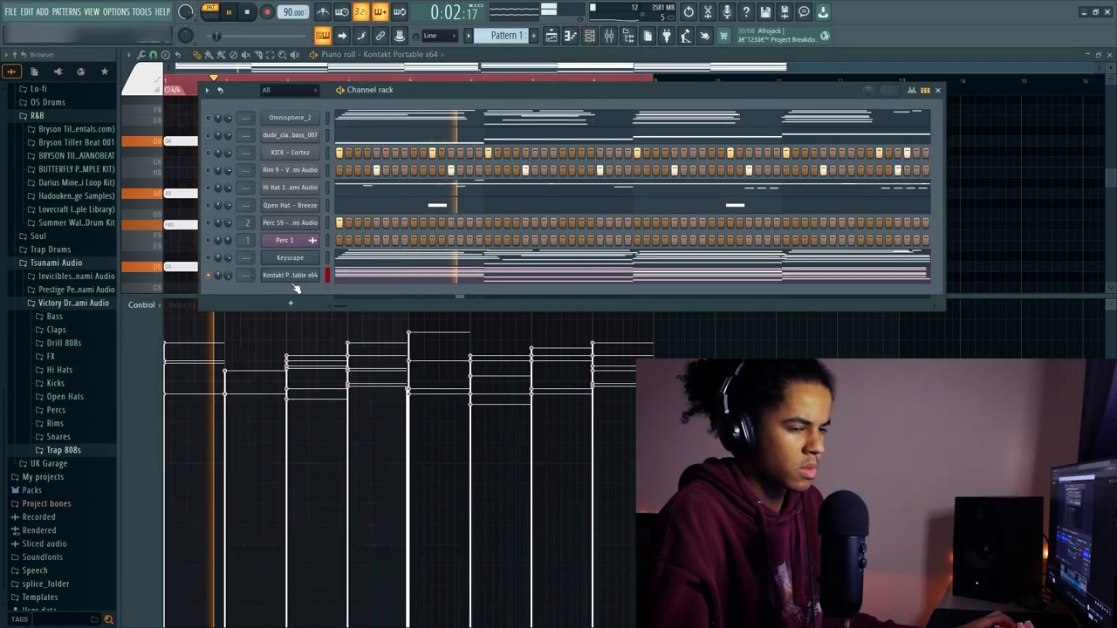
{"action": "key", "text": "F6"}
{"action": "left_click_drag", "start_coordinate": [917, 296], "coordinate": [918, 623]}
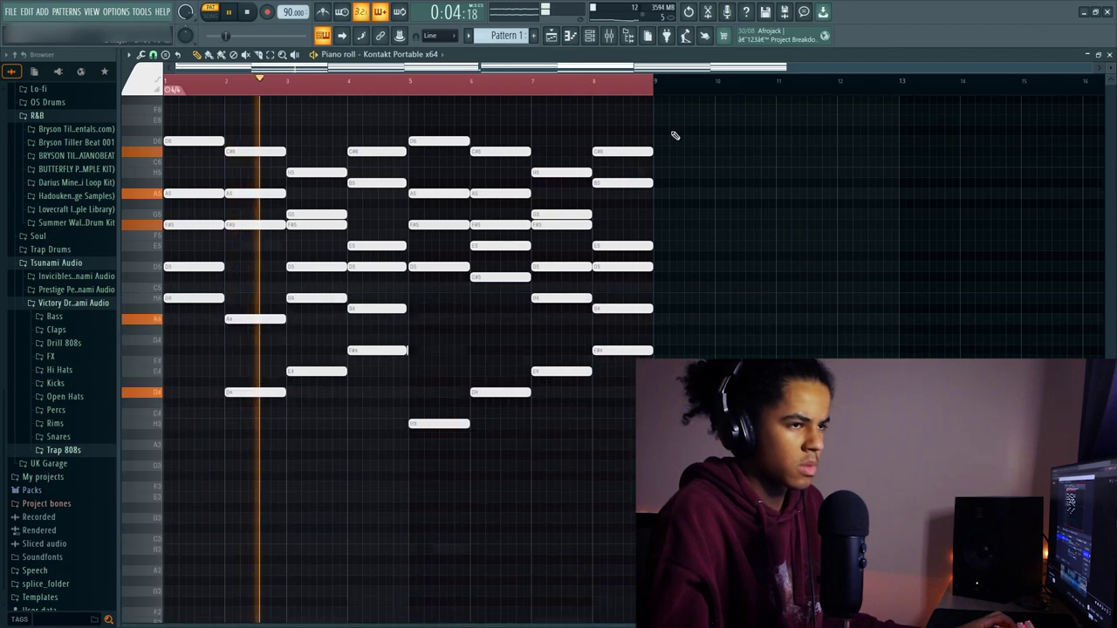
Step: Move the Kontakt Portable channel up seven places in the channel rack, above the drum channels
{"action": "left_click", "coordinate": [593, 35]}
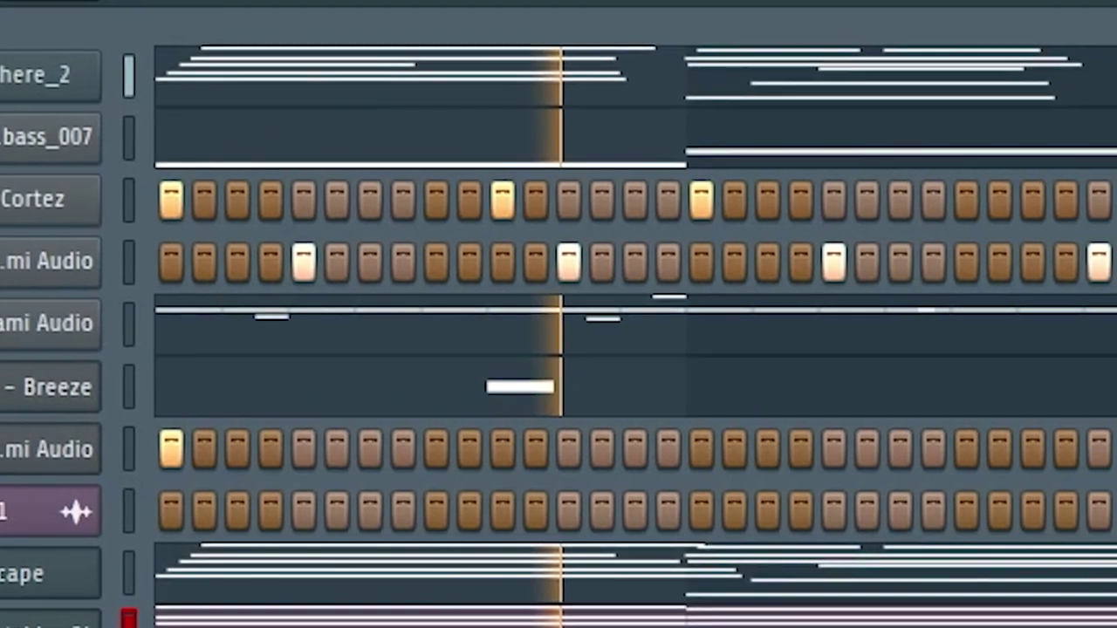
{"action": "key", "text": "alt+Up"}
{"action": "key", "text": "alt+Up"}
{"action": "key", "text": "alt+Up"}
{"action": "key", "text": "alt+Up"}
{"action": "key", "text": "alt+Up"}
{"action": "key", "text": "alt+Up"}
{"action": "key", "text": "alt+Up"}
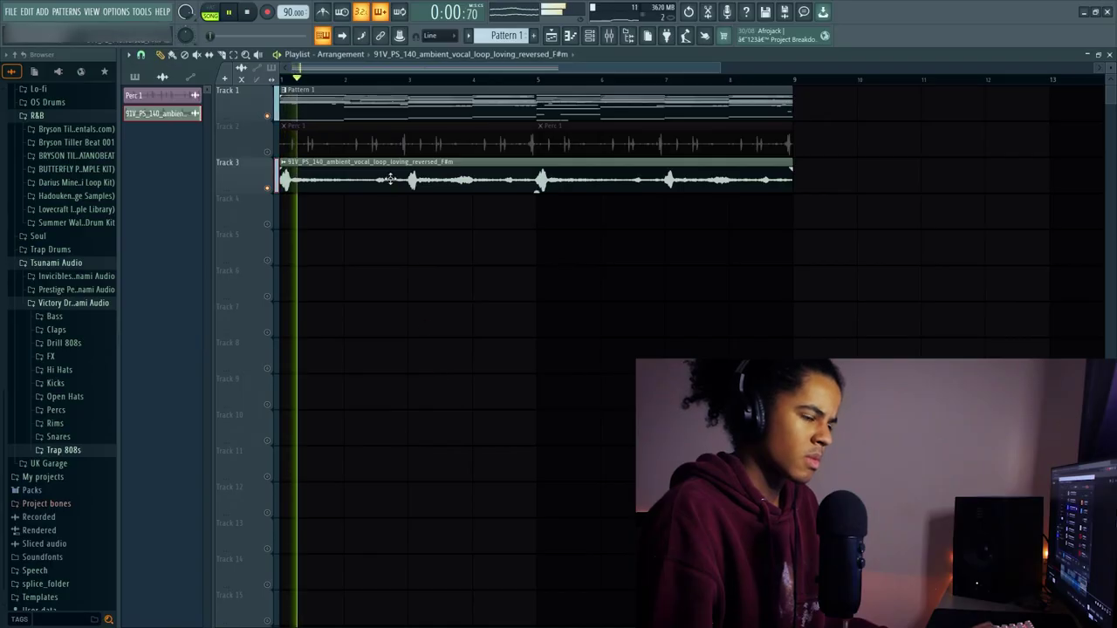
Step: Time-stretch the reversed ambient vocal loop clip on Track 3 down to four bars and check its sample settings
{"action": "double_click", "coordinate": [390, 179]}
{"action": "left_click", "coordinate": [480, 139]}
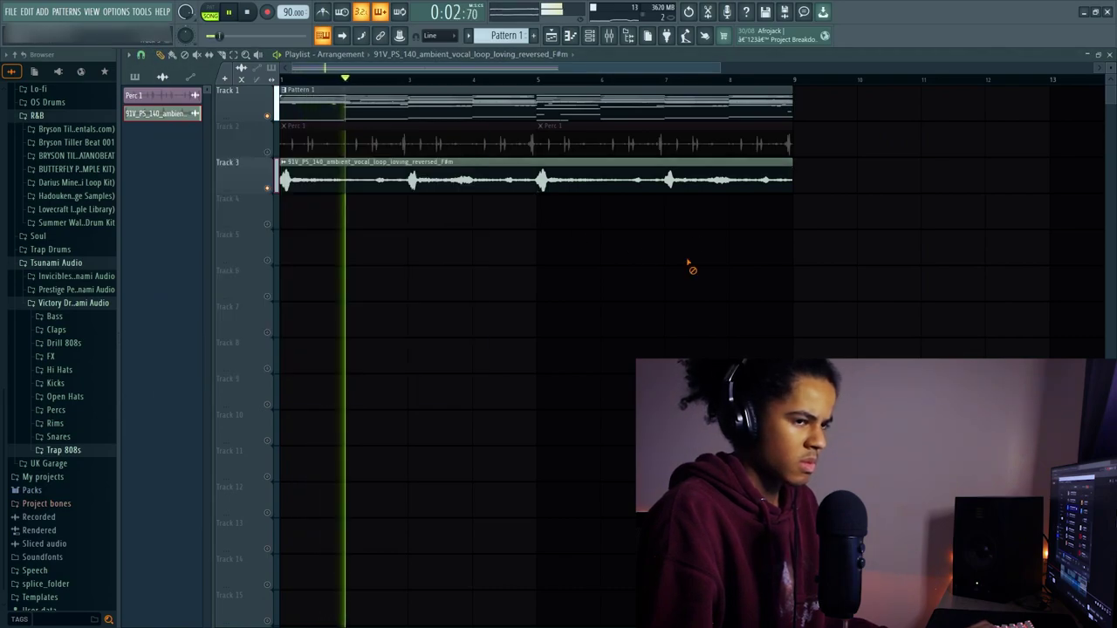
{"action": "left_click_drag", "start_coordinate": [791, 181], "coordinate": [558, 187]}
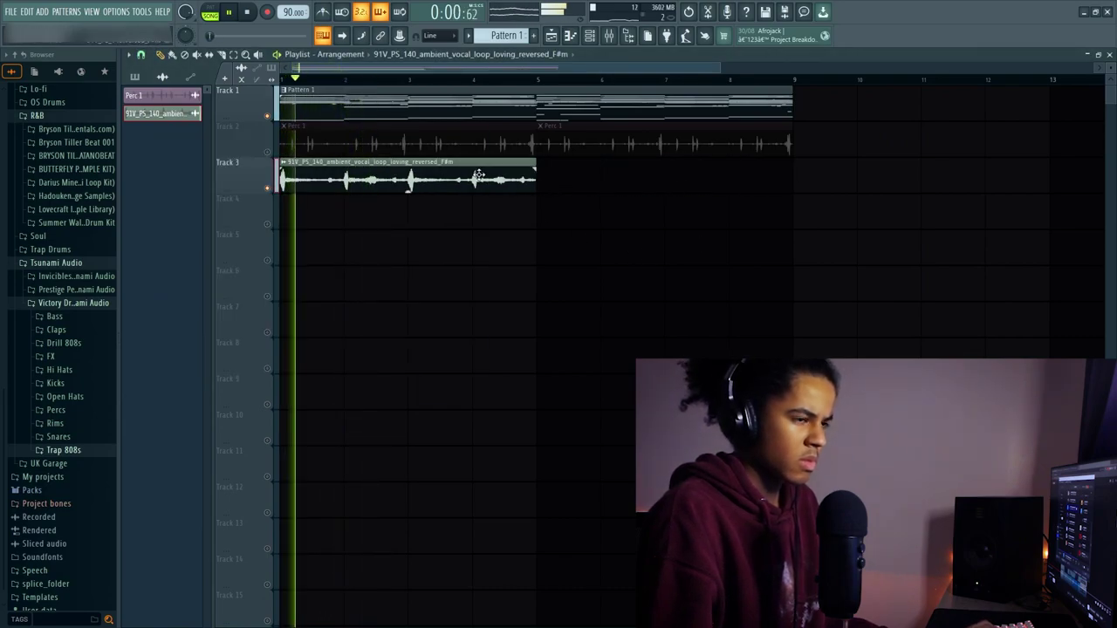
{"action": "double_click", "coordinate": [479, 174]}
{"action": "key", "text": "Escape"}
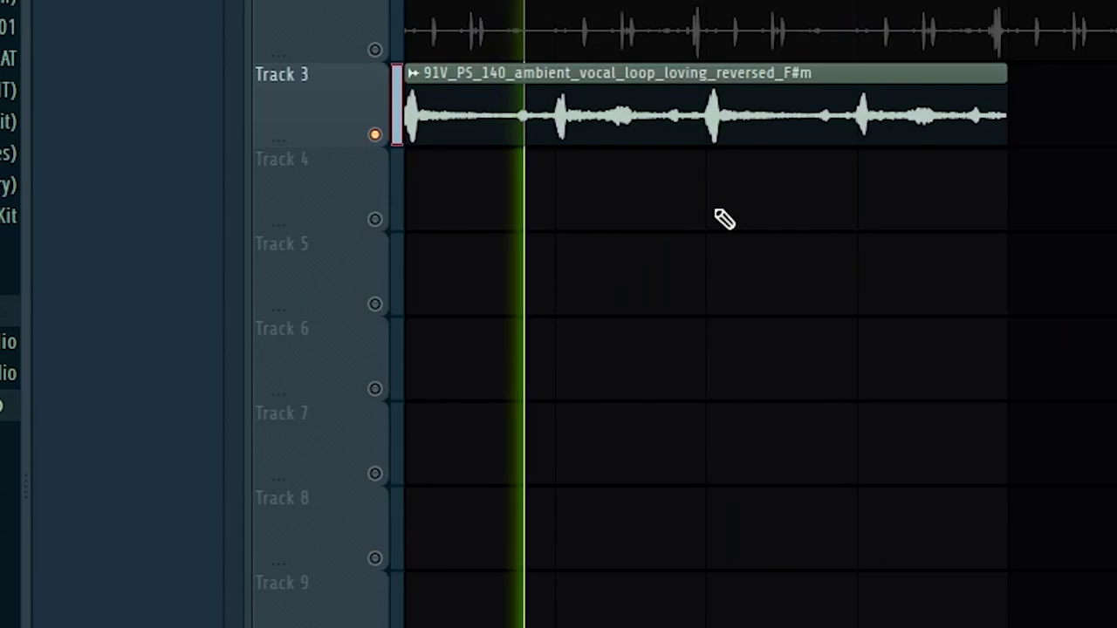
Step: Open the vocal loop's miscellaneous settings and set its root note to a key just below C5
{"action": "double_click", "coordinate": [614, 112]}
{"action": "left_click", "coordinate": [211, 67]}
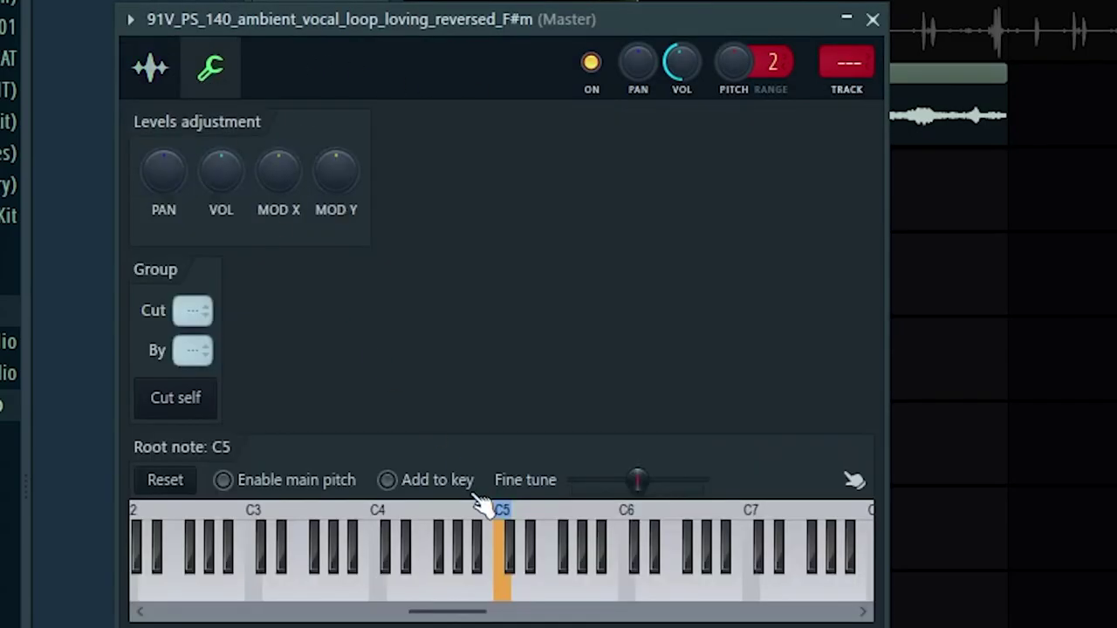
{"action": "left_click", "coordinate": [460, 593]}
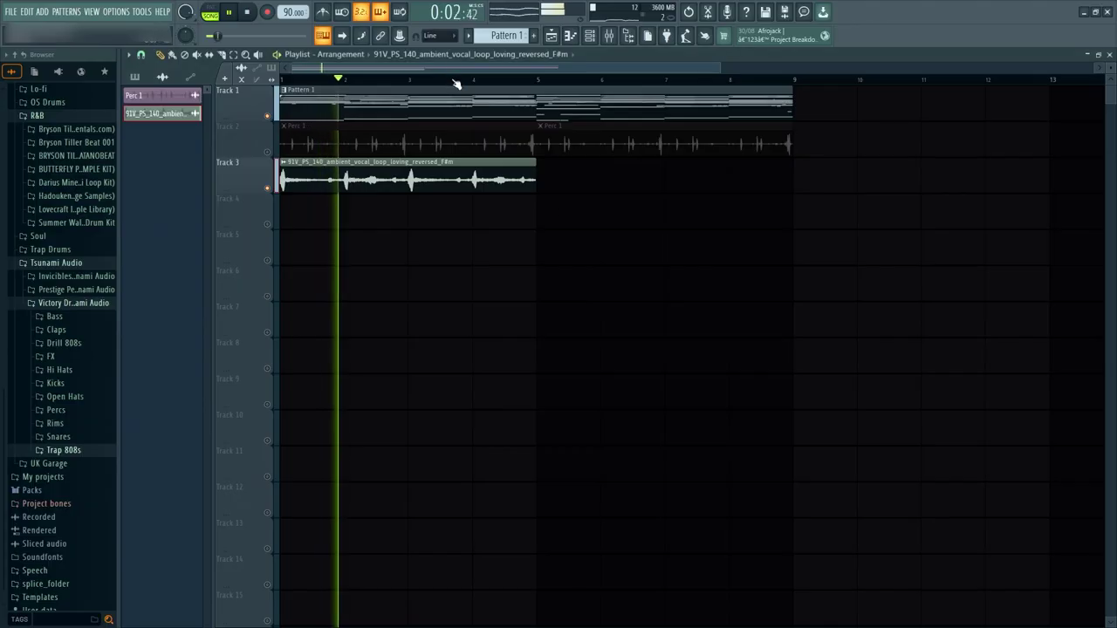
{"action": "scroll", "coordinate": [455, 83], "scroll_direction": "down", "scroll_amount": 2}
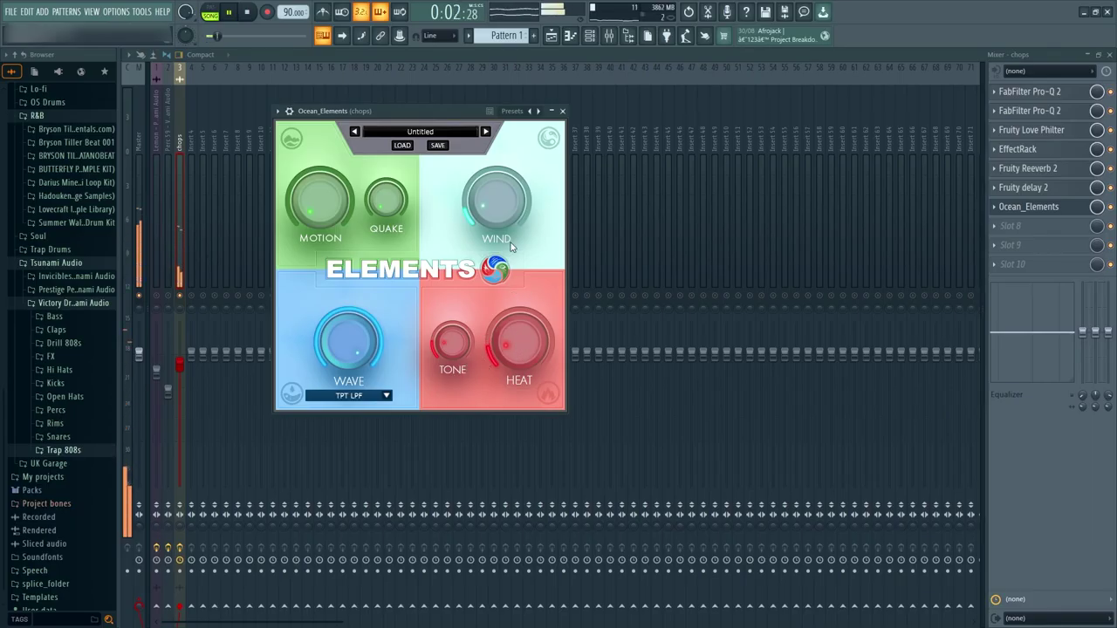
{"action": "mouse_move", "coordinate": [484, 223]}
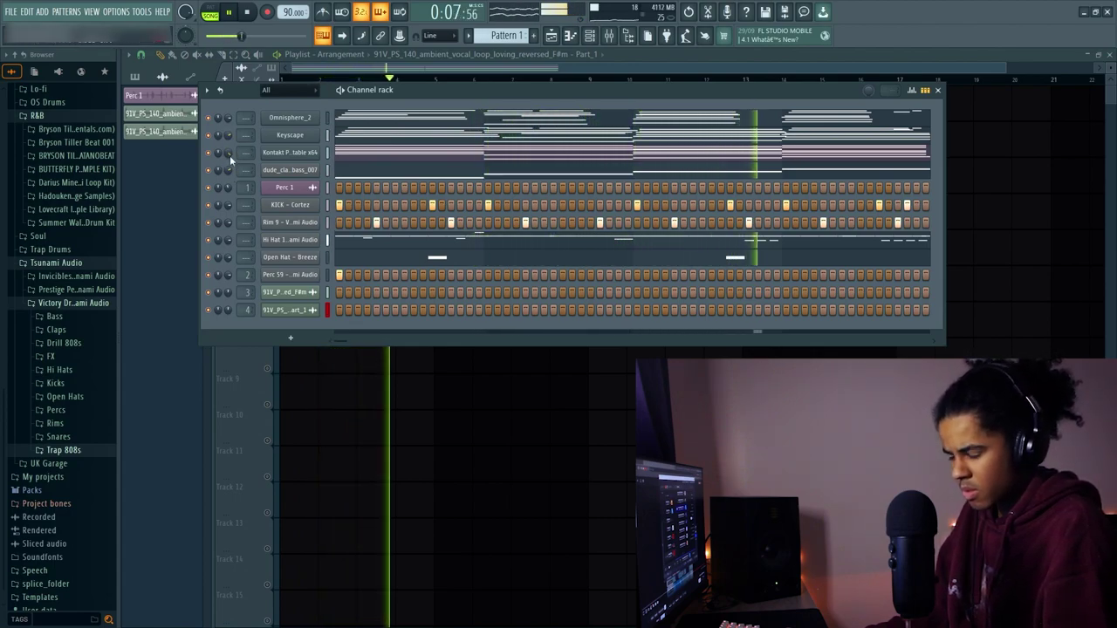
{"action": "key", "text": "F6"}
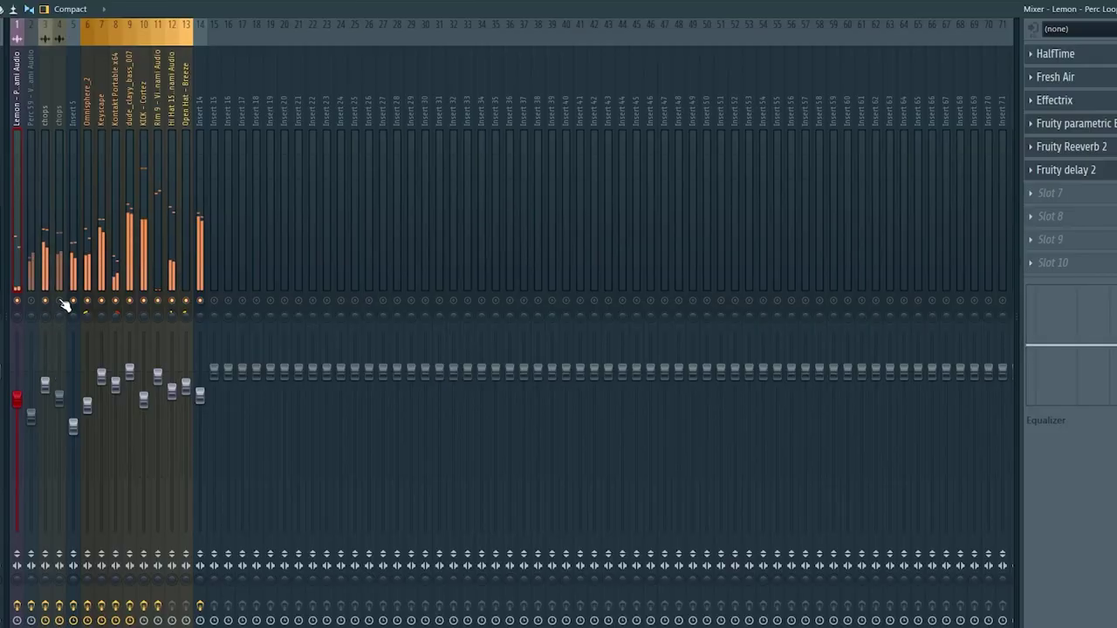
Step: Audition the Perc 59 and chops mixer tracks one after another while the beat plays
{"action": "left_click", "coordinate": [46, 284]}
{"action": "left_click", "coordinate": [37, 266]}
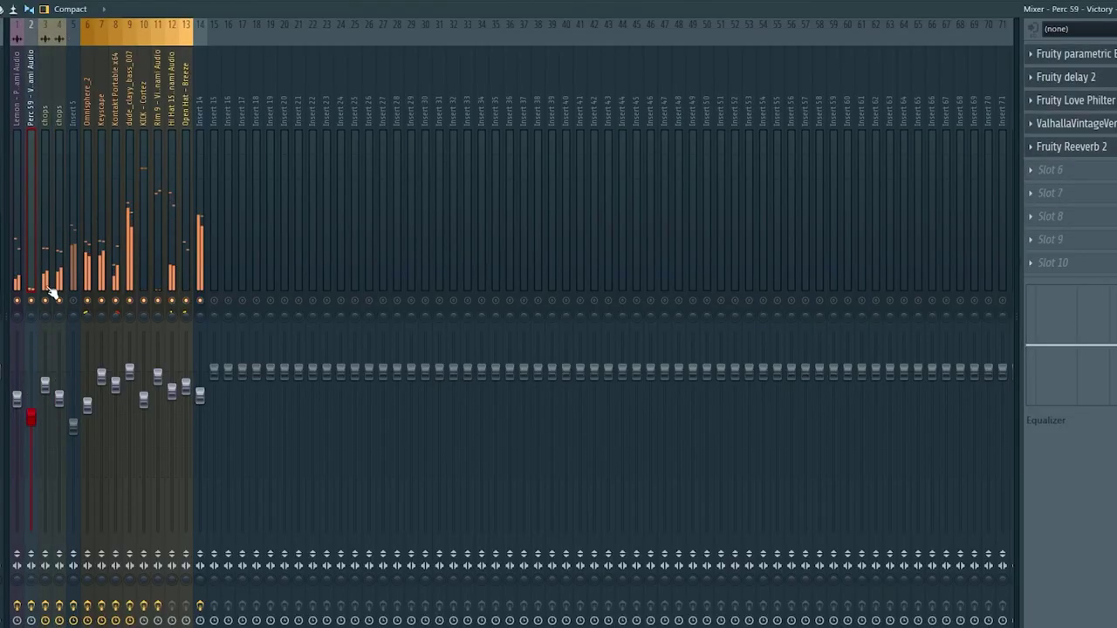
{"action": "left_click", "coordinate": [60, 400]}
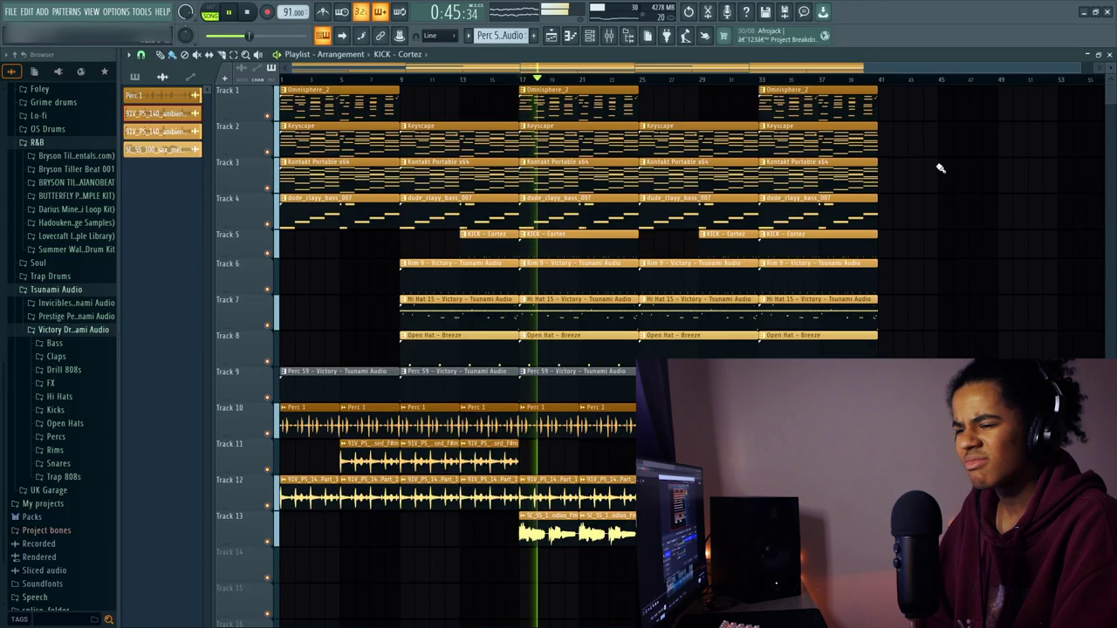
Step: Check the sample settings of the SC_SS_100_sax_melodius_Fm clip on Track 13 while the beat plays
{"action": "double_click", "coordinate": [608, 532]}
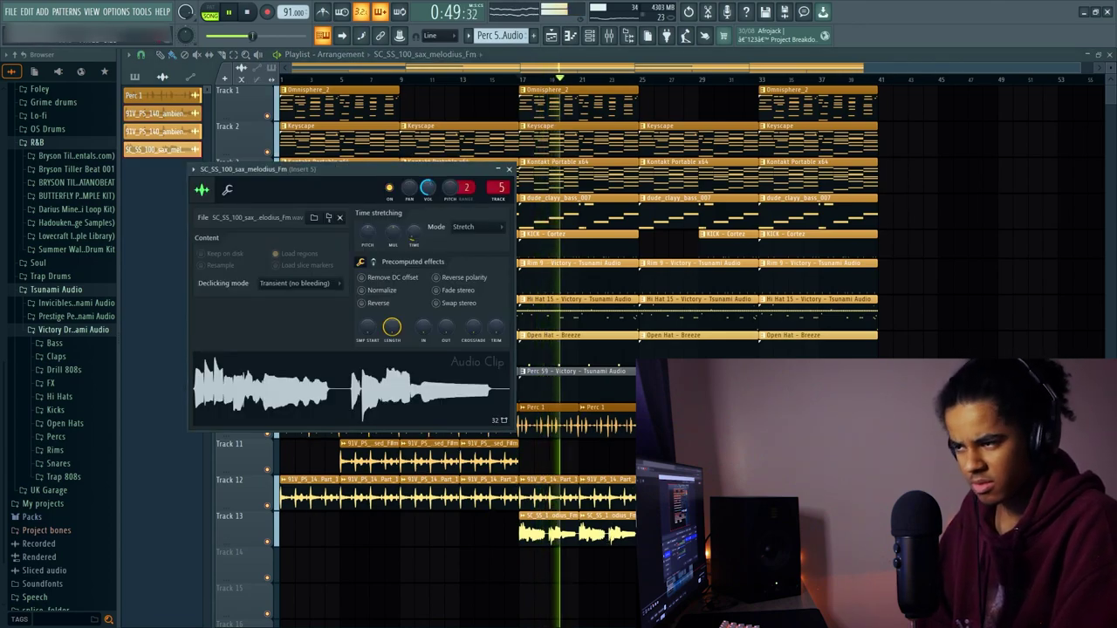
{"action": "left_click", "coordinate": [509, 168]}
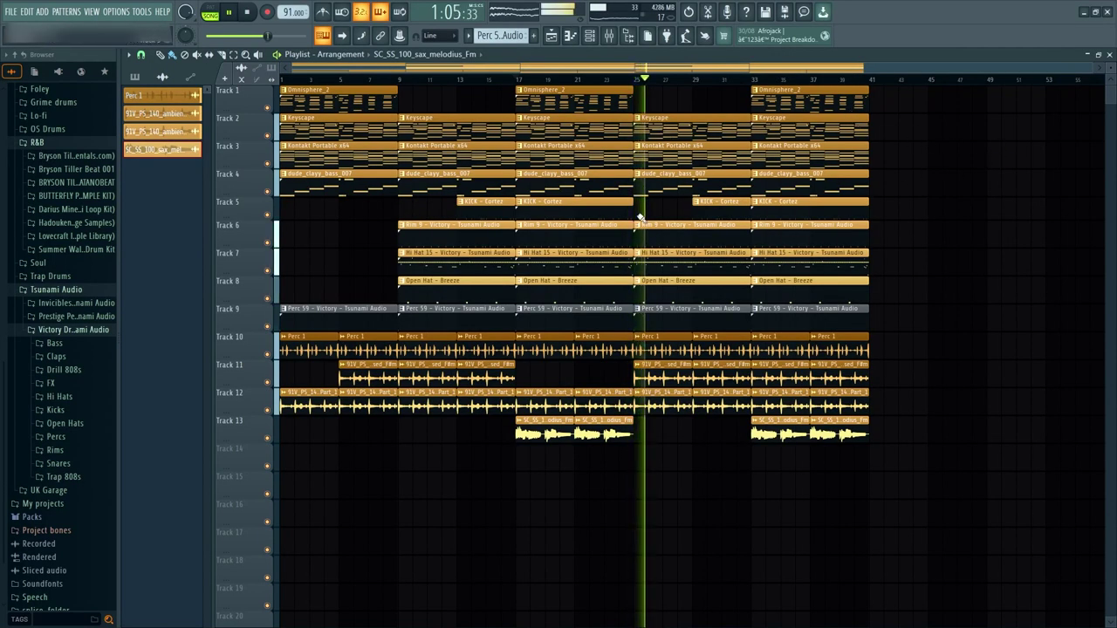
Step: Cut the drum, percussion and loop clips on Tracks 6 to 12 out of the two bars from bar 25 to bar 27
{"action": "left_click_drag", "start_coordinate": [659, 198], "coordinate": [678, 468]}
{"action": "left_click_drag", "start_coordinate": [637, 236], "coordinate": [660, 246]}
{"action": "left_click", "coordinate": [670, 215], "text": "ctrl"}
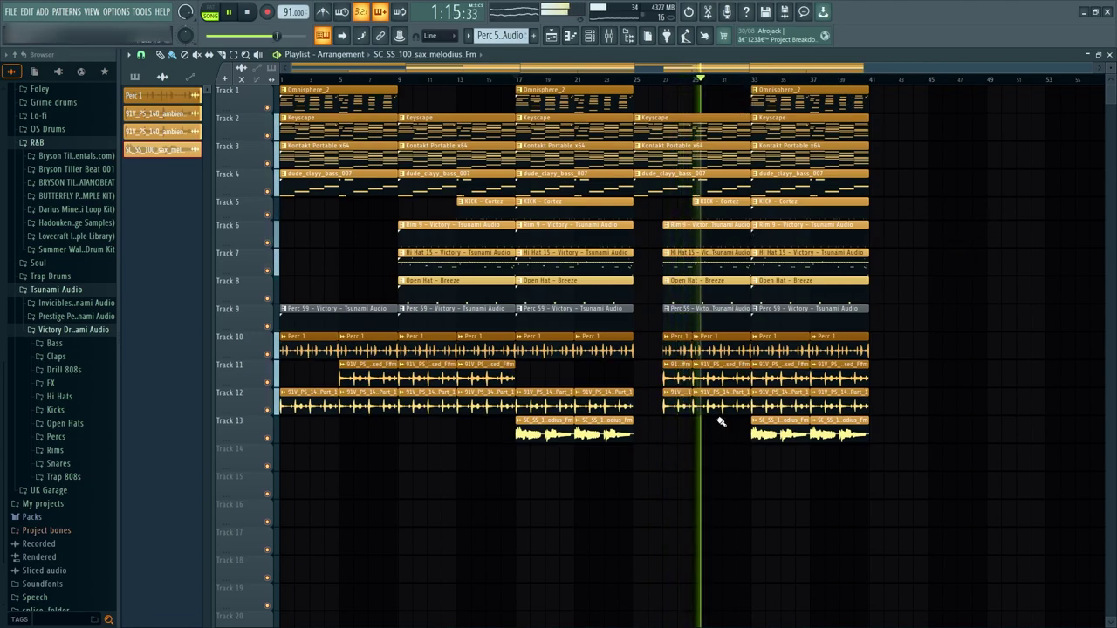
Step: Delete the reversed vocal loop clips on Track 11 from bar 27 onward and the ambient loop on Track 12 from bar 33
{"action": "right_click", "coordinate": [734, 377]}
{"action": "right_click", "coordinate": [678, 378]}
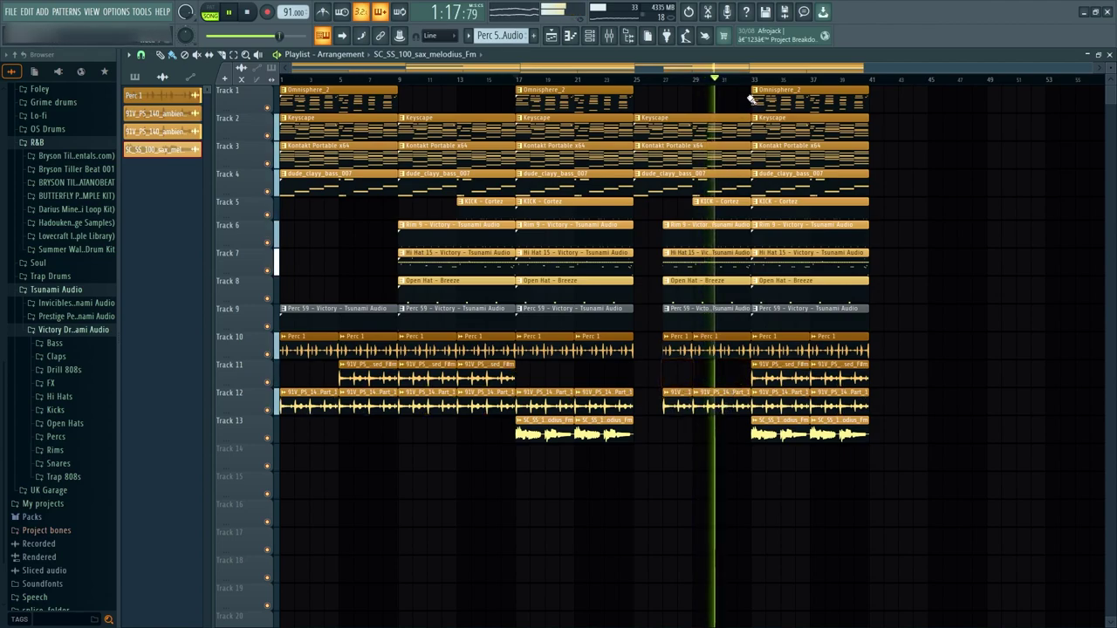
{"action": "right_click", "coordinate": [786, 378]}
{"action": "right_click", "coordinate": [777, 410]}
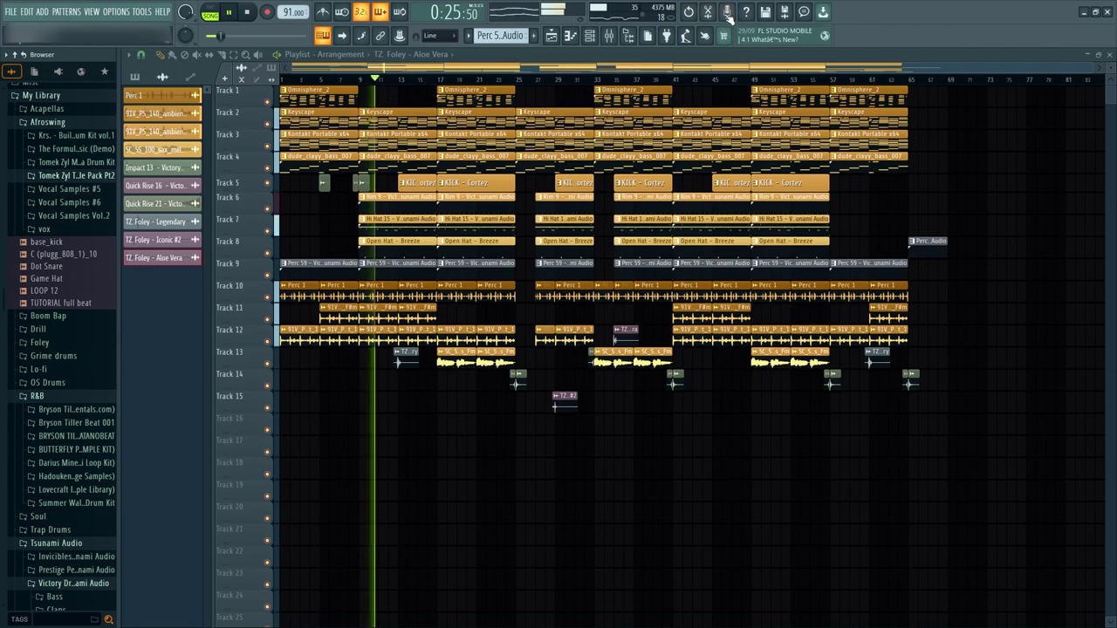
Step: Open the mixer and select the Master track
{"action": "left_click", "coordinate": [608, 35]}
{"action": "left_click", "coordinate": [136, 158]}
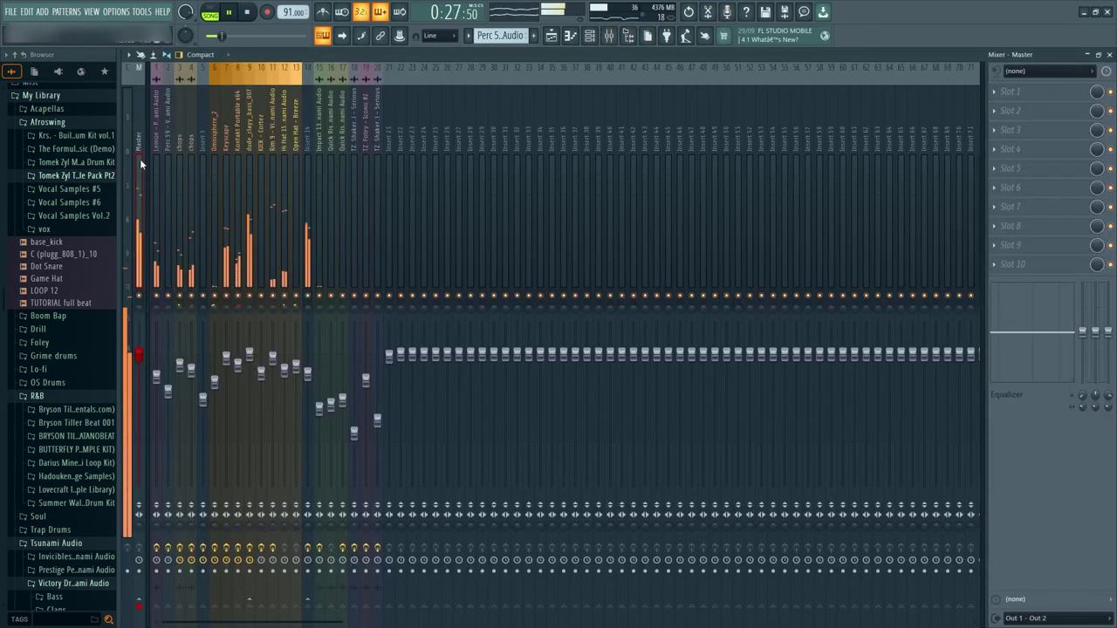